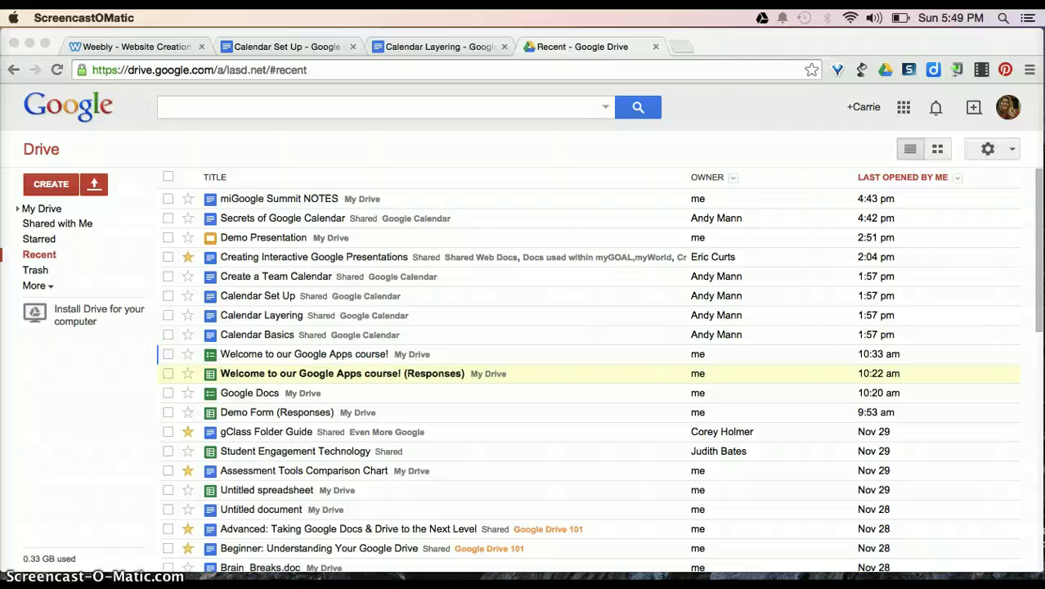
Create a new Google Form from Drive's CREATE menu
{"action": "left_click", "coordinate": [58, 188]}
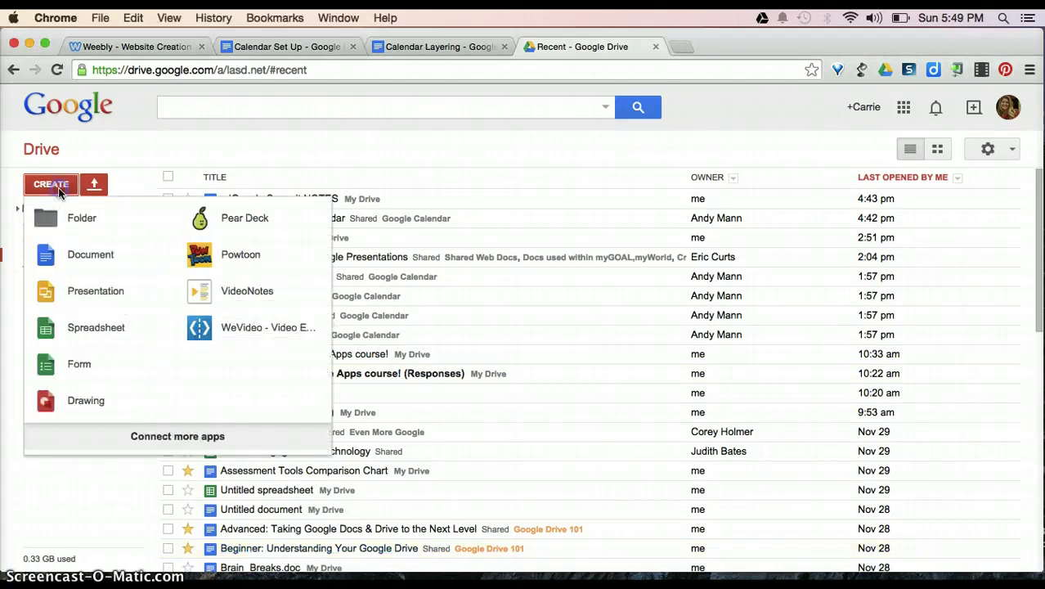
{"action": "left_click", "coordinate": [80, 366]}
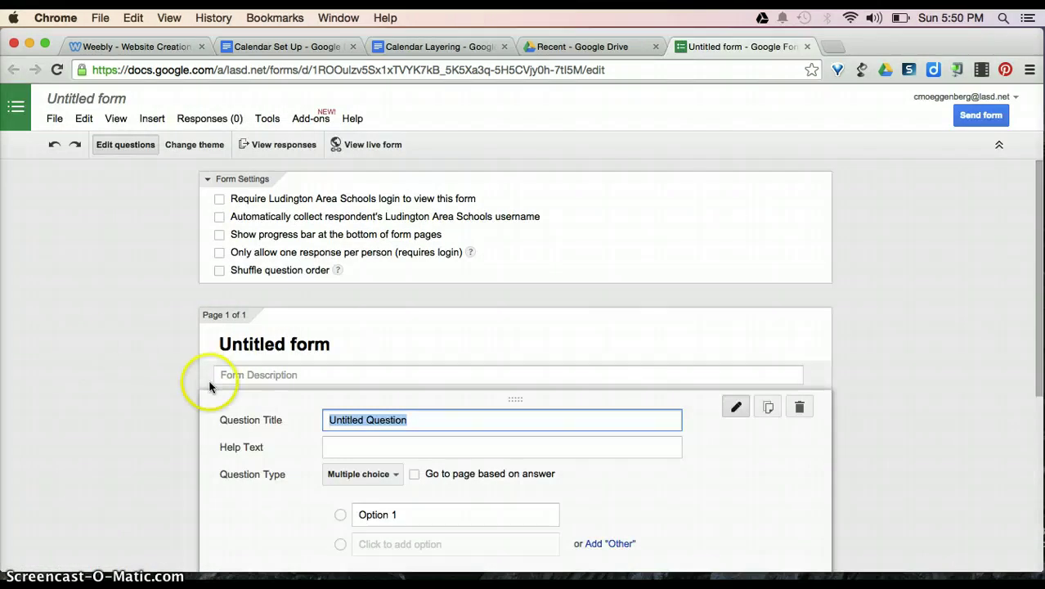
Select the default Untitled Question and its title in the new form for editing
{"action": "scroll", "coordinate": [150, 403], "scroll_direction": "down", "scroll_amount": 2}
{"action": "scroll", "coordinate": [149, 403], "scroll_direction": "up", "scroll_amount": 2}
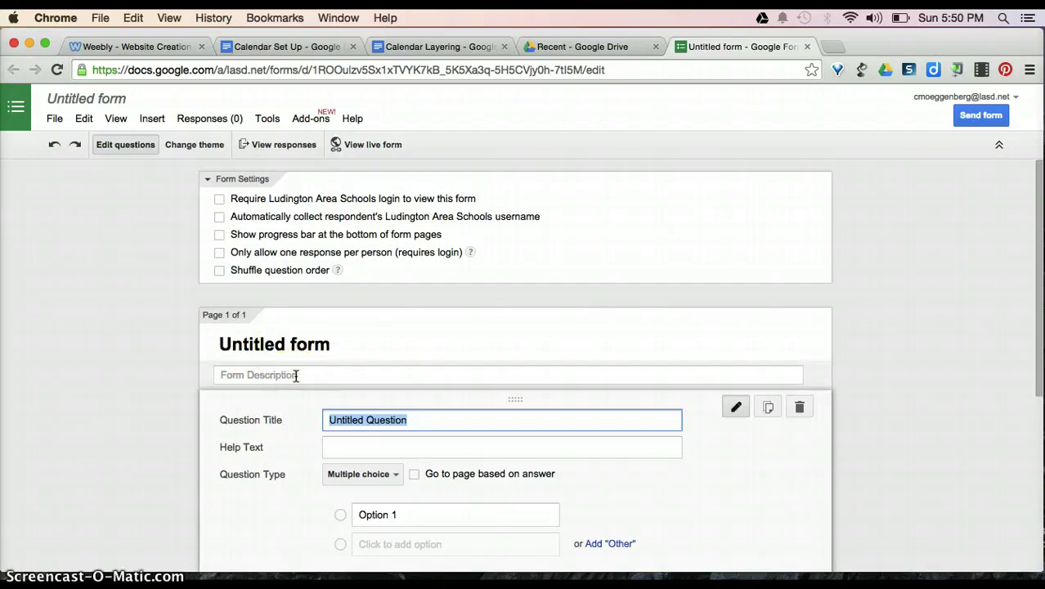
{"action": "left_click", "coordinate": [326, 399]}
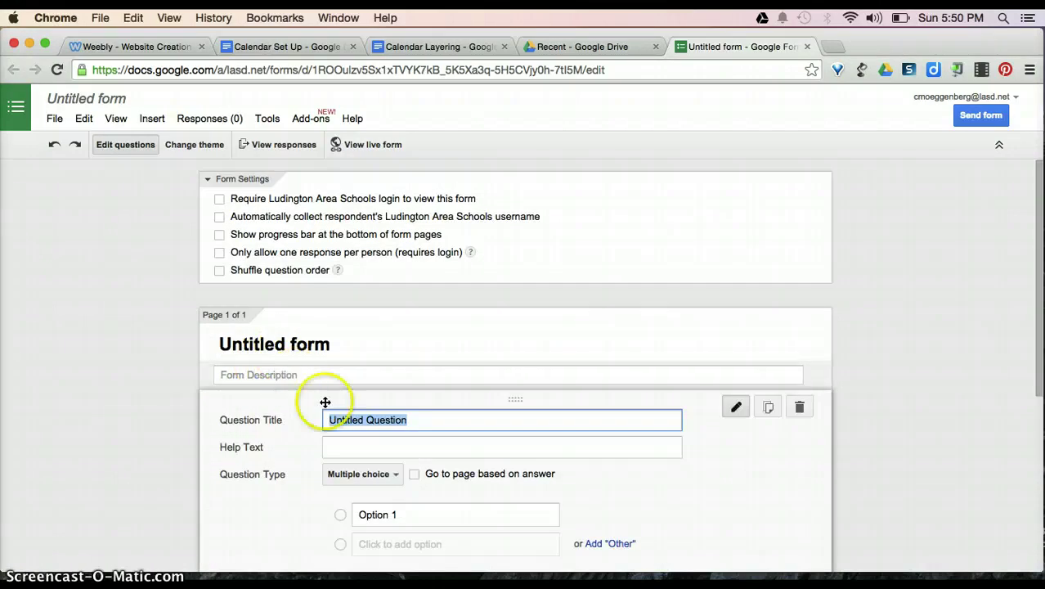
{"action": "left_click", "coordinate": [380, 419]}
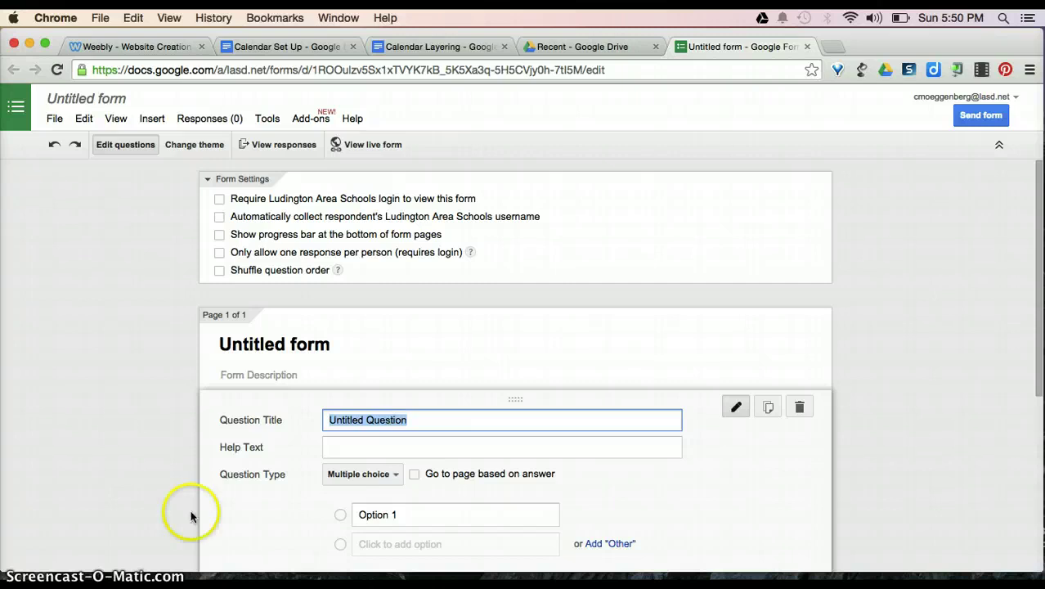
{"action": "scroll", "coordinate": [183, 480], "scroll_direction": "down", "scroll_amount": 3}
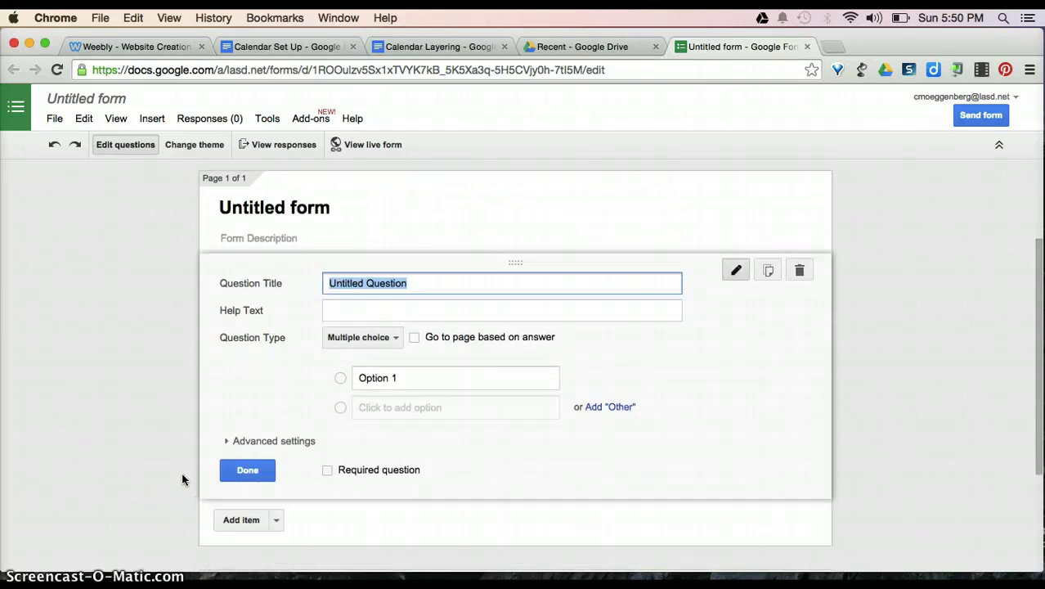
Switch the question type to Paragraph text, then Text, then Checkboxes
{"action": "left_click", "coordinate": [185, 473]}
{"action": "left_click", "coordinate": [388, 338]}
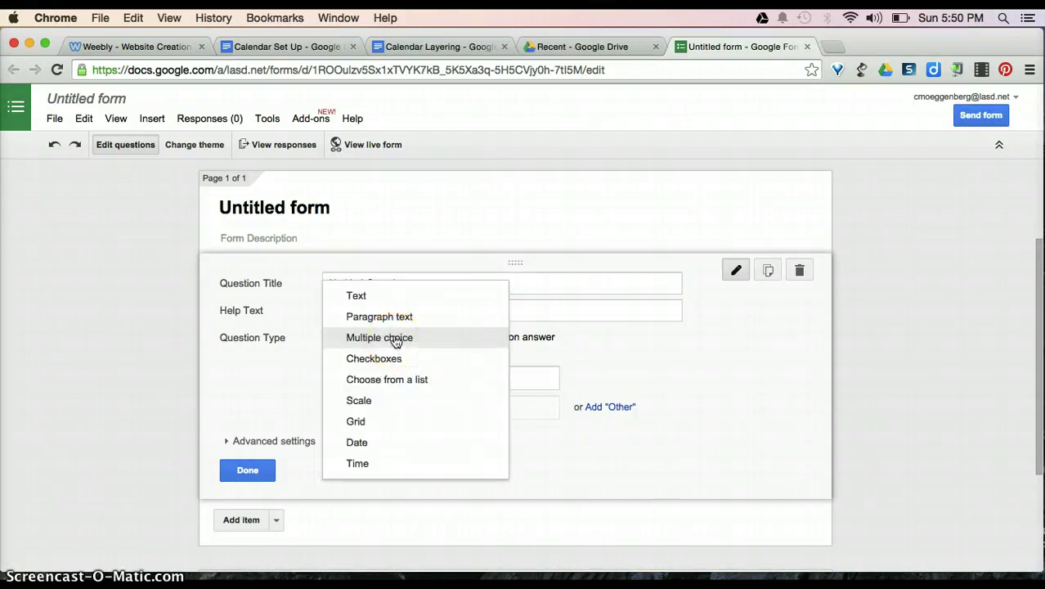
{"action": "left_click", "coordinate": [384, 319]}
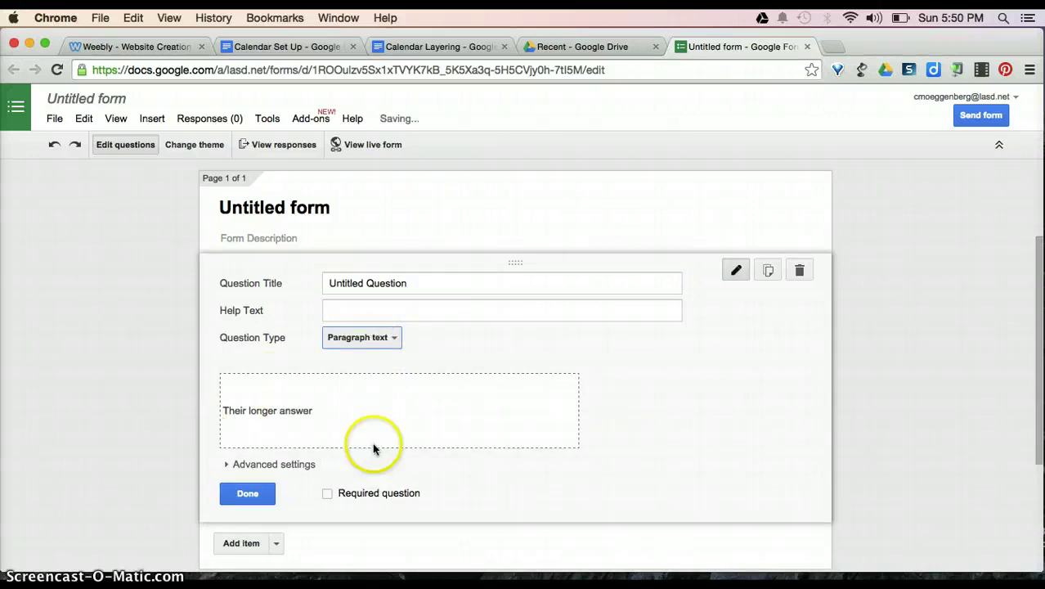
{"action": "left_click", "coordinate": [395, 339]}
{"action": "left_click", "coordinate": [370, 322]}
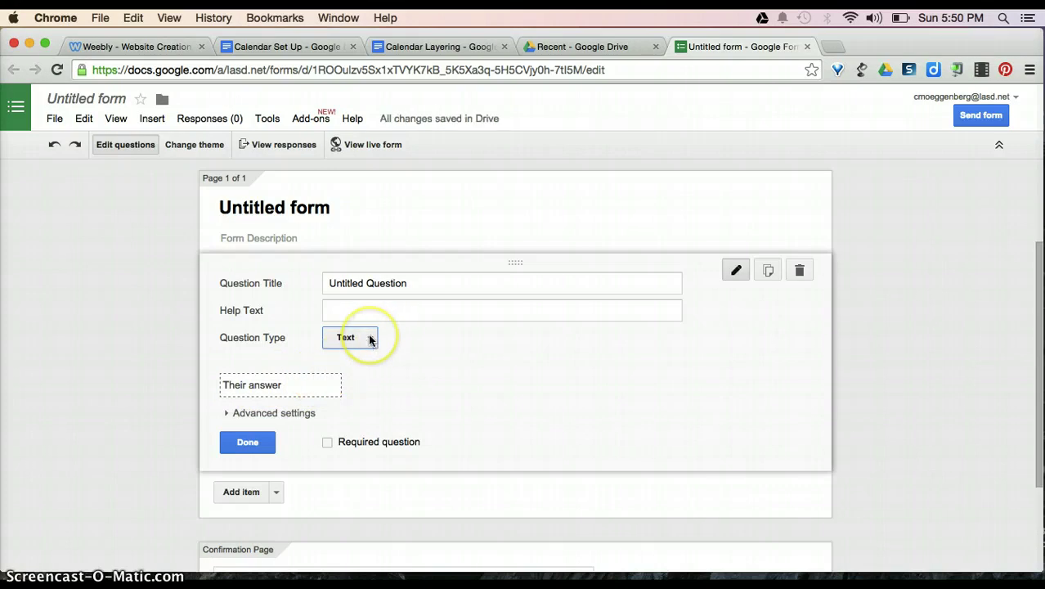
{"action": "left_click", "coordinate": [370, 339]}
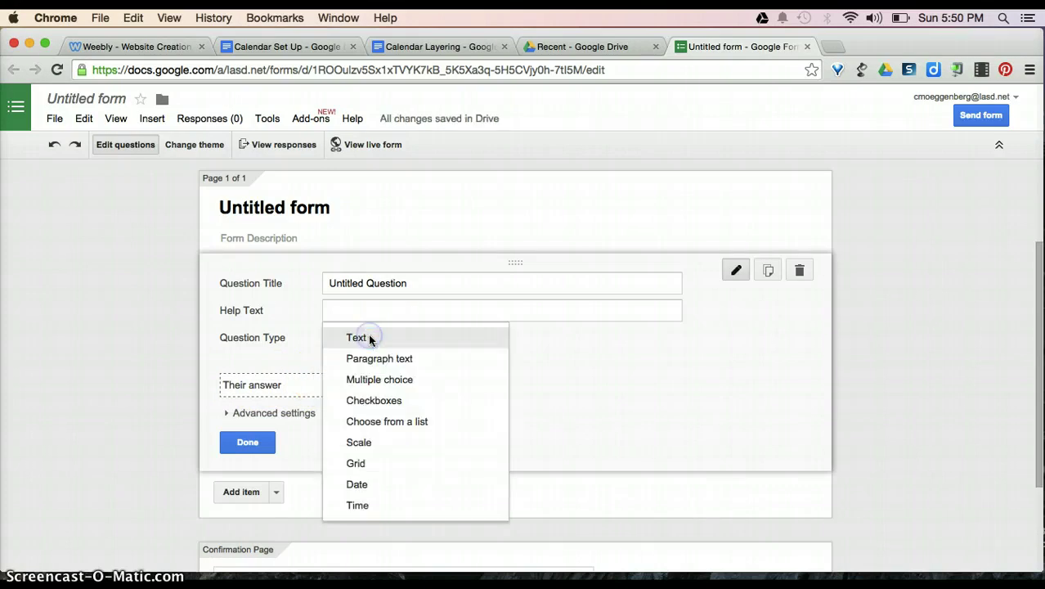
{"action": "left_click", "coordinate": [370, 400]}
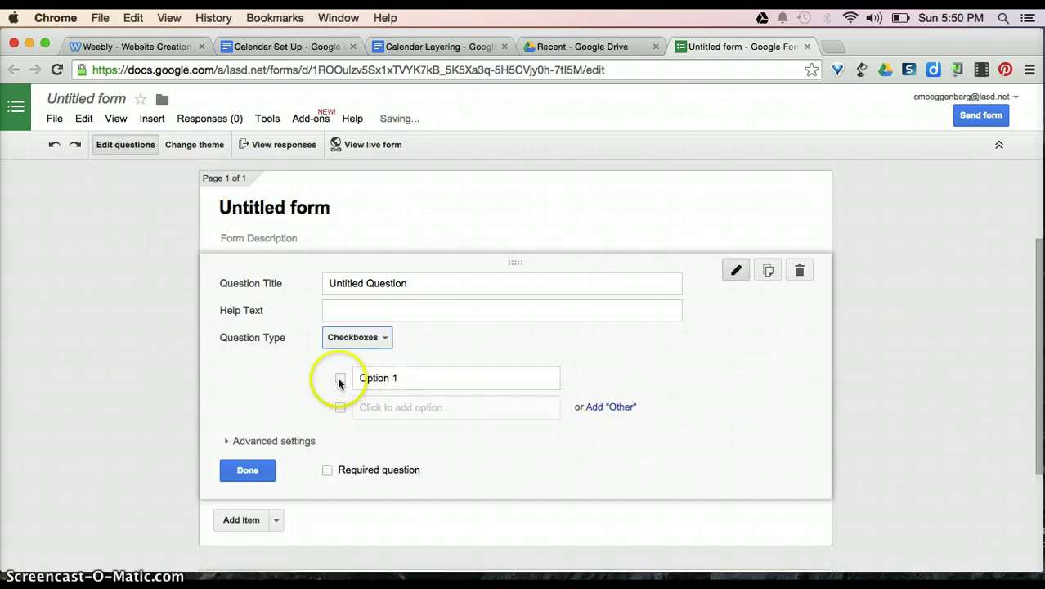
Switch the question type to Choose from a list, then Scale, then Grid
{"action": "left_click", "coordinate": [358, 339]}
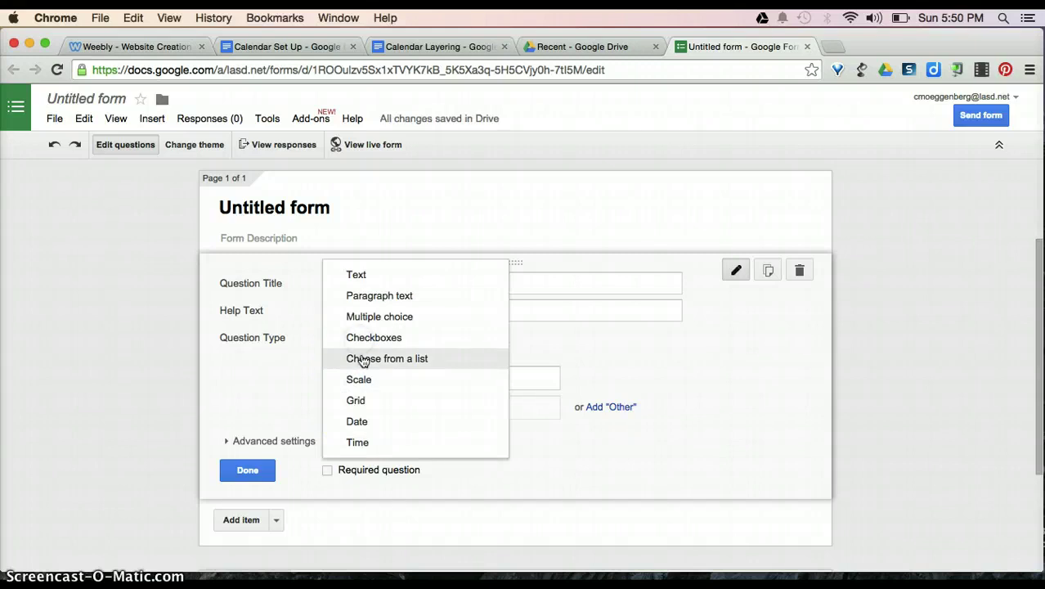
{"action": "left_click", "coordinate": [364, 360]}
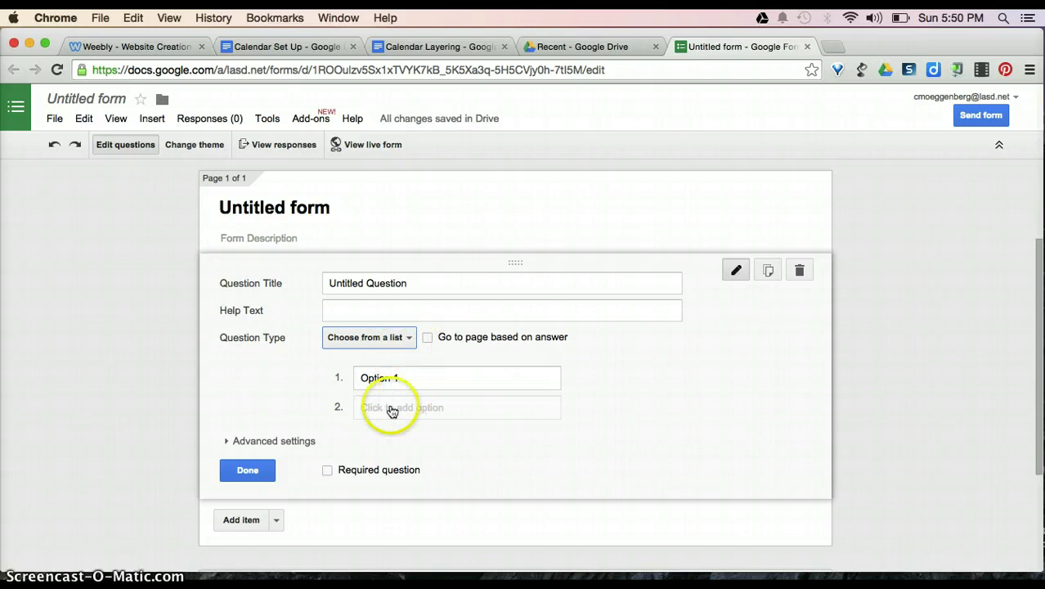
{"action": "left_click", "coordinate": [410, 344]}
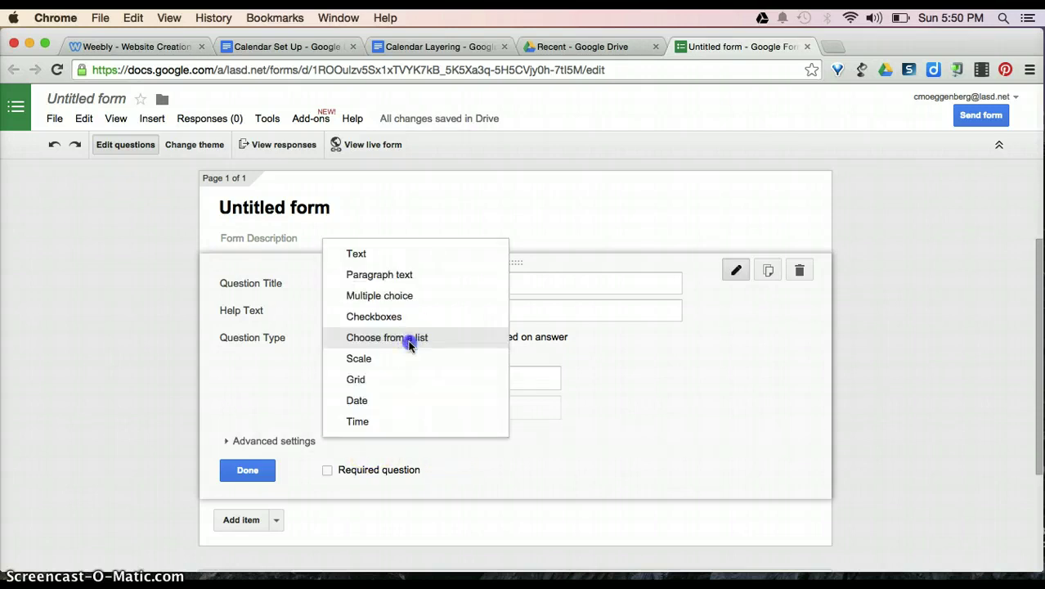
{"action": "left_click", "coordinate": [368, 360]}
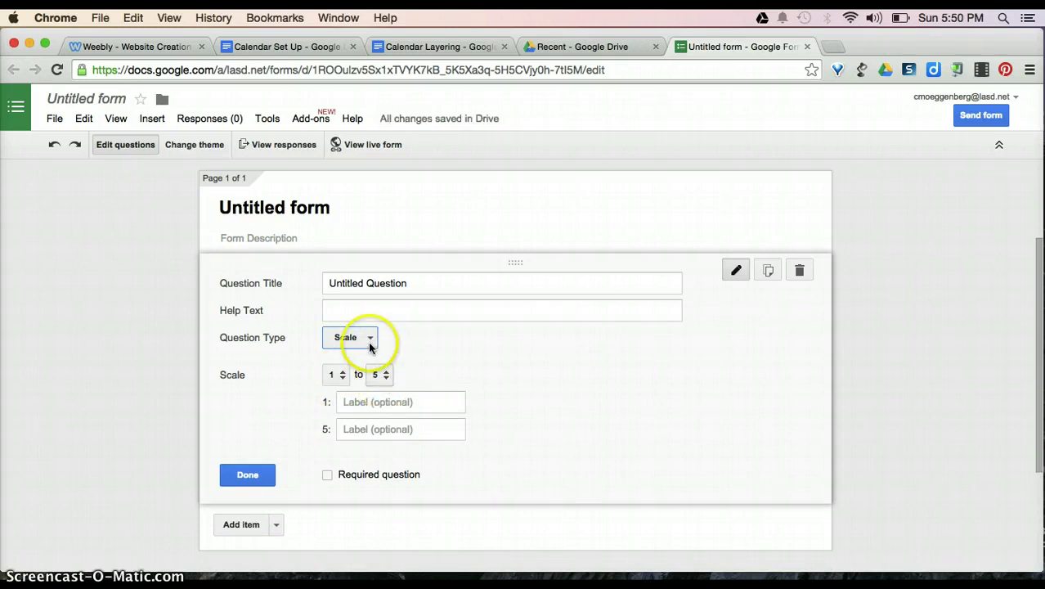
{"action": "left_click", "coordinate": [369, 342]}
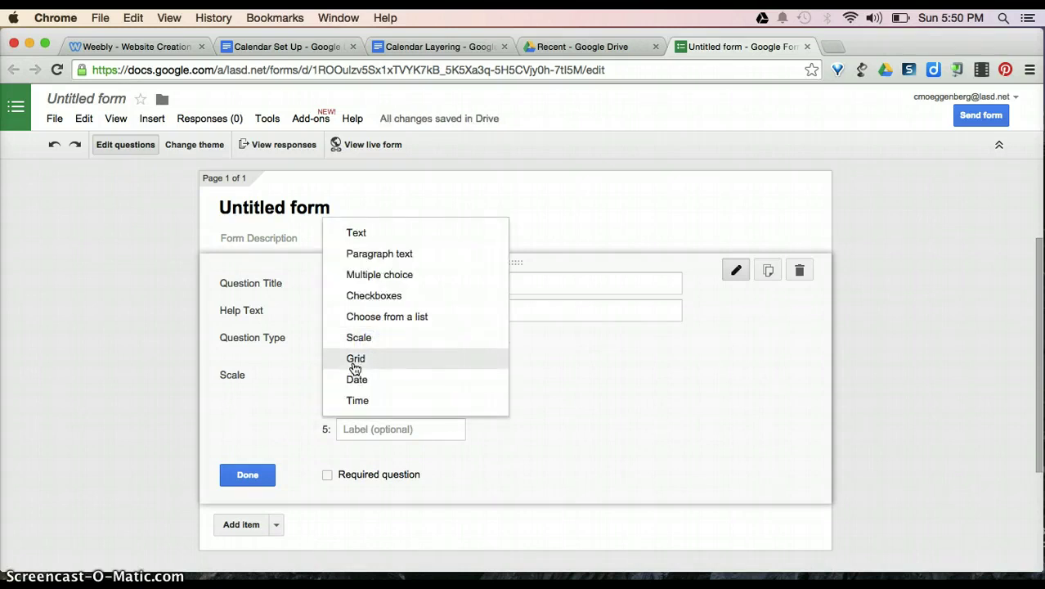
{"action": "left_click", "coordinate": [355, 362]}
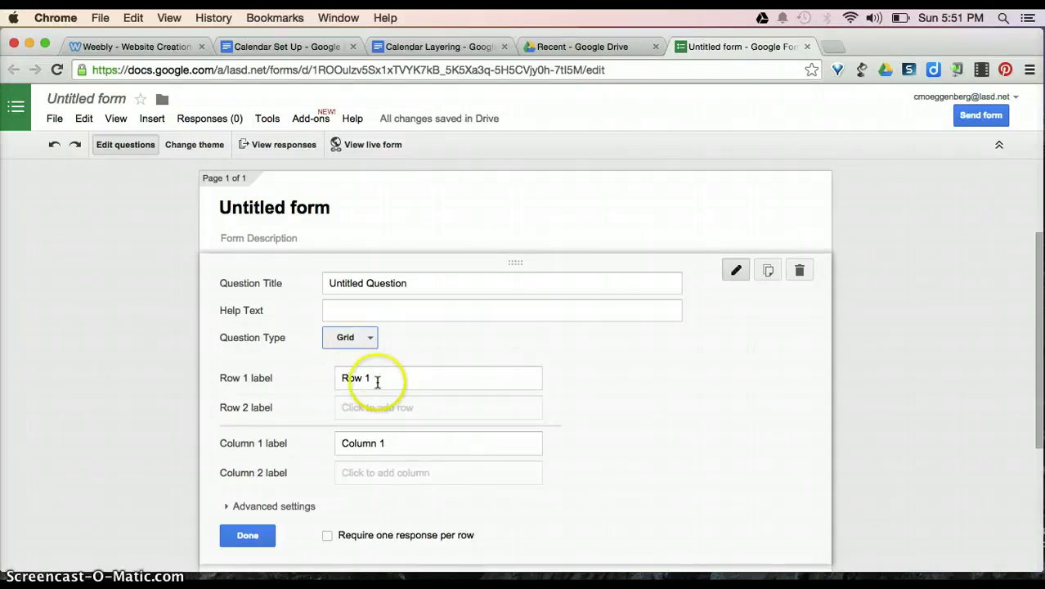
{"action": "left_click", "coordinate": [364, 342]}
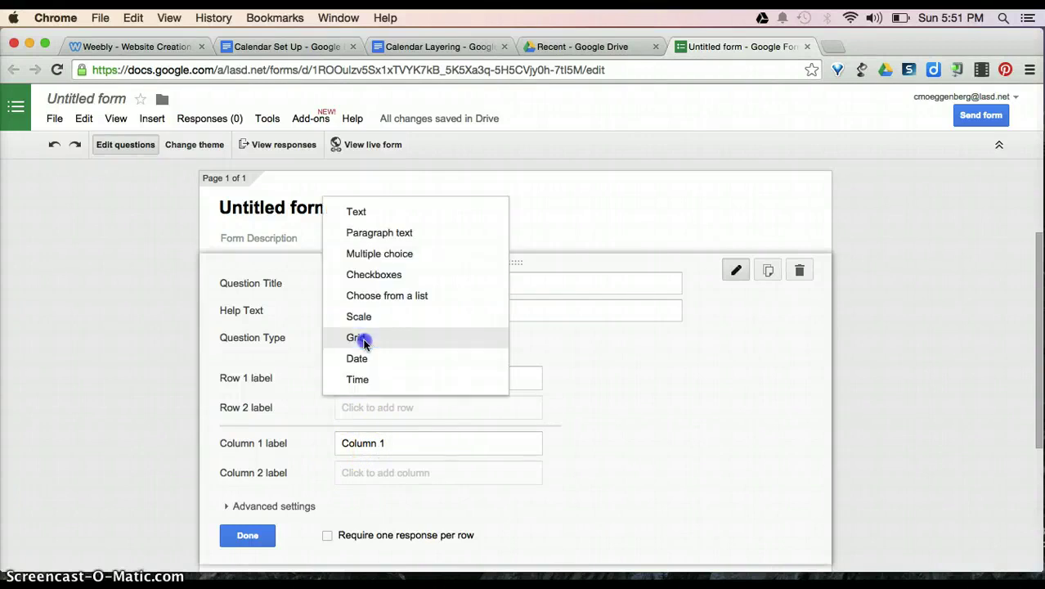
Make it a Date question, toggle Include time, uncheck Include year, then switch to Time
{"action": "left_click", "coordinate": [366, 359]}
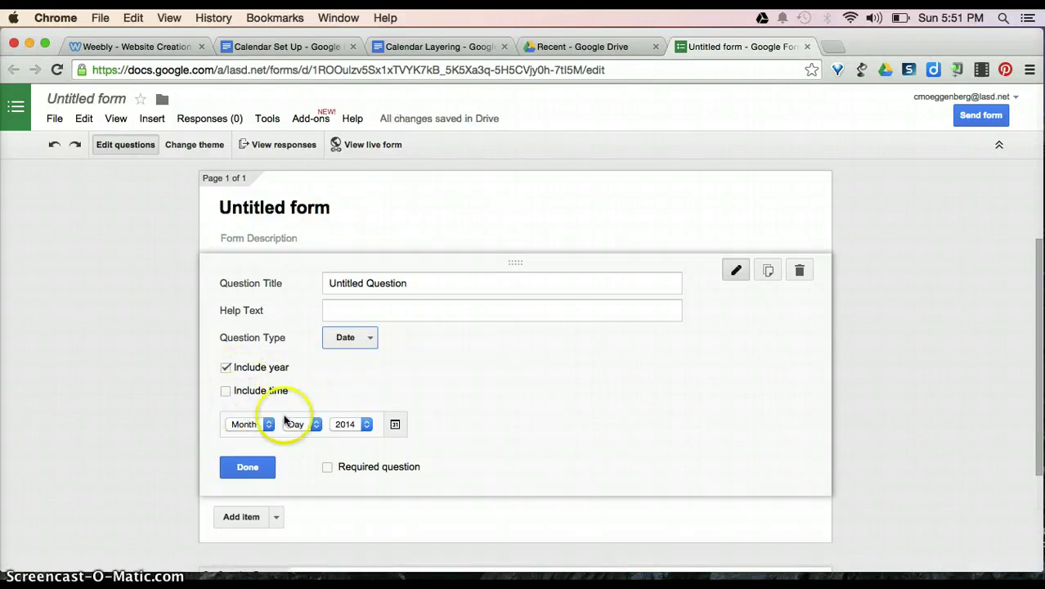
{"action": "left_click", "coordinate": [227, 392]}
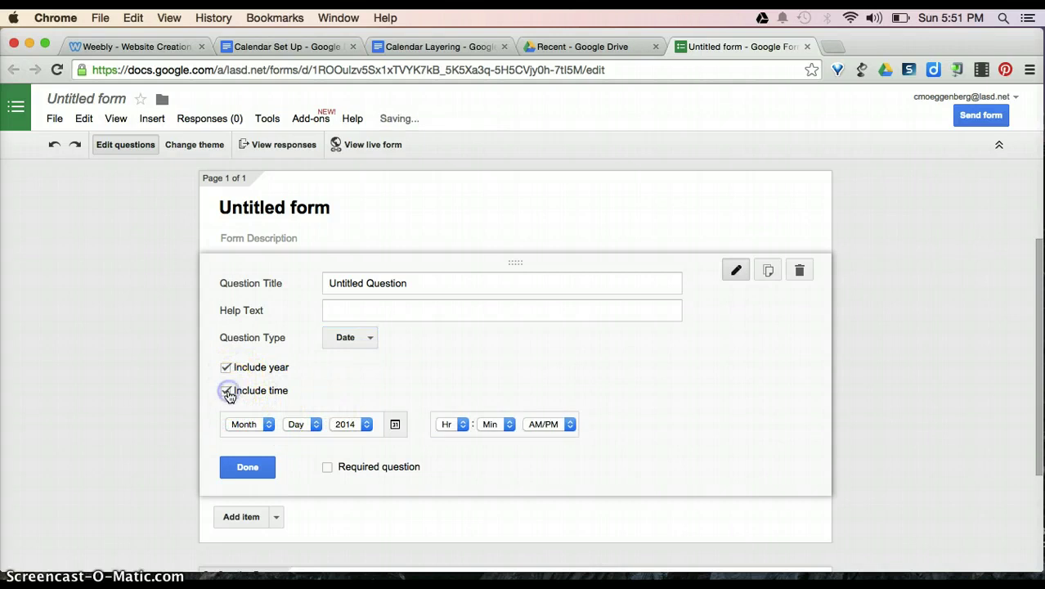
{"action": "left_click", "coordinate": [226, 391]}
{"action": "left_click", "coordinate": [227, 368]}
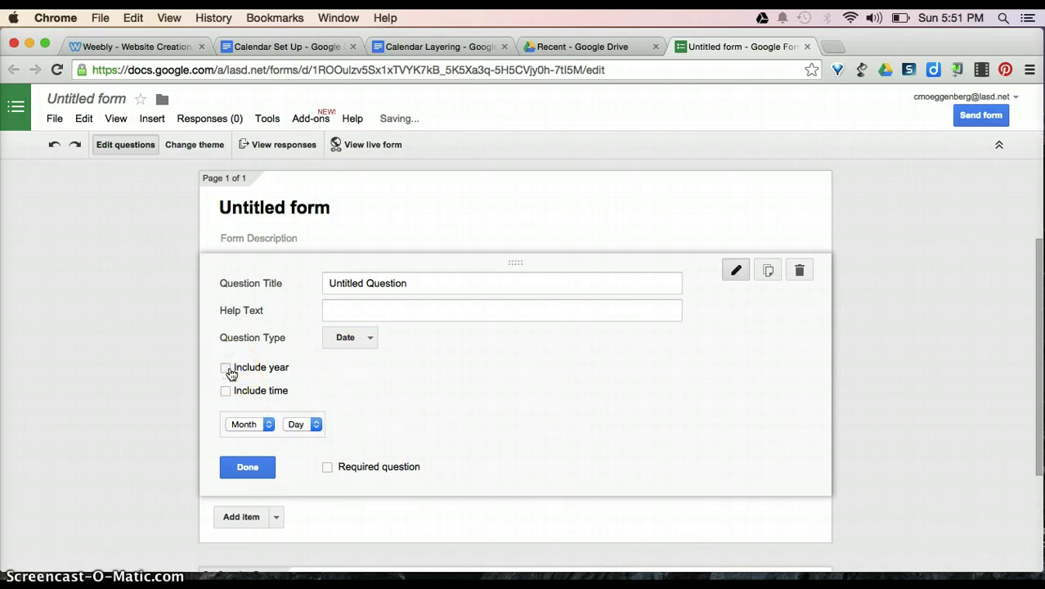
{"action": "left_click", "coordinate": [350, 338]}
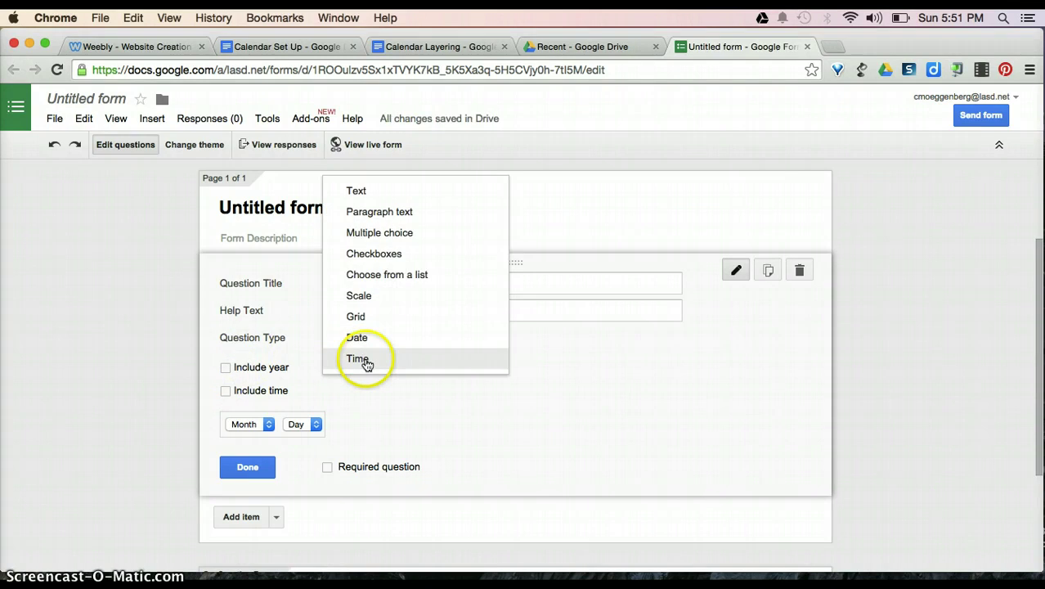
{"action": "left_click", "coordinate": [367, 364]}
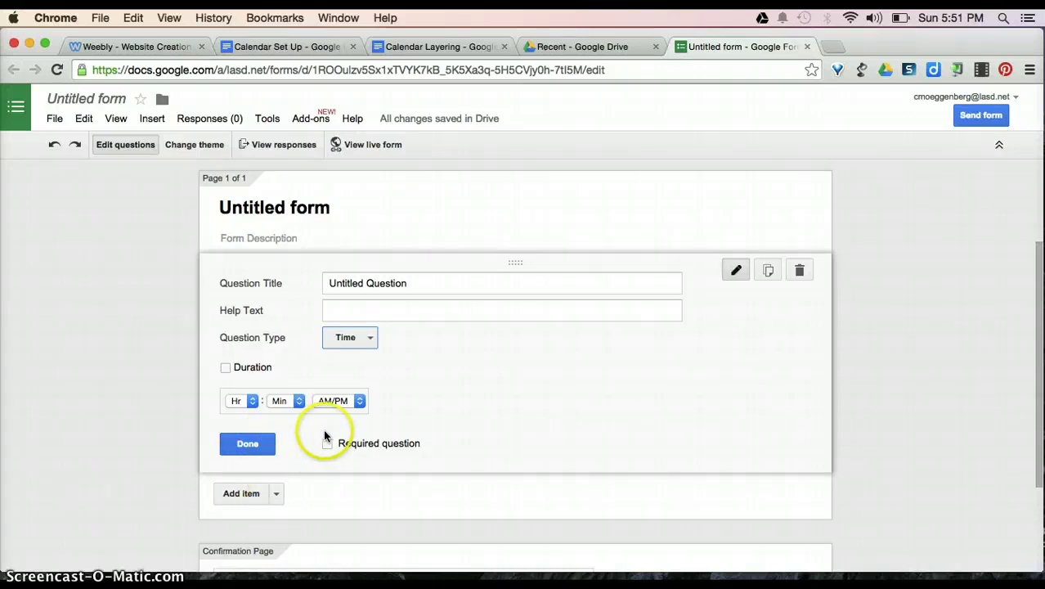
Change the question to Text with Number > Is number data validation
{"action": "left_click", "coordinate": [369, 337]}
{"action": "left_click", "coordinate": [386, 171]}
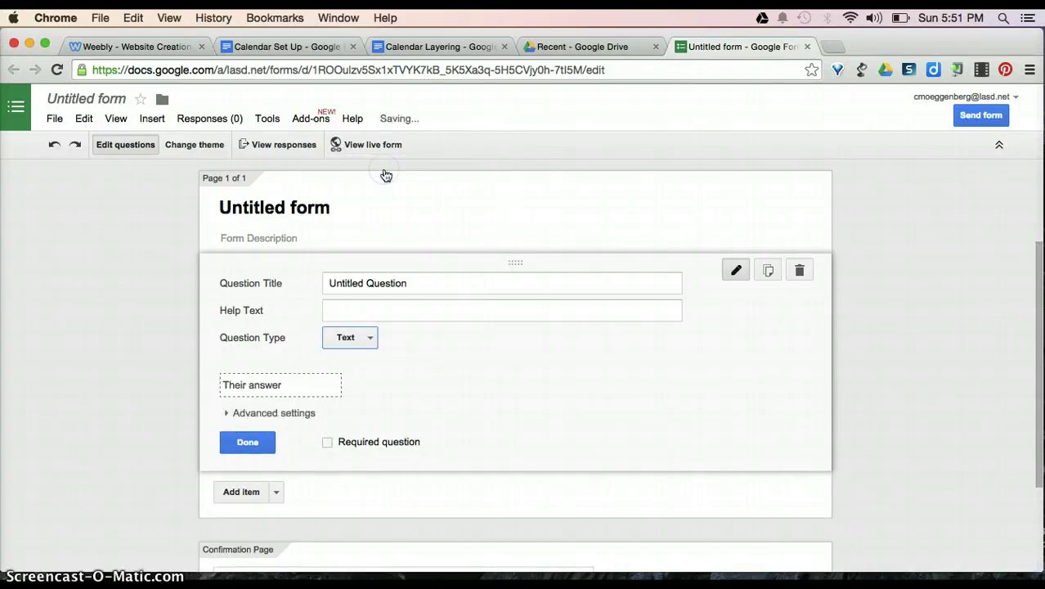
{"action": "left_click", "coordinate": [229, 414]}
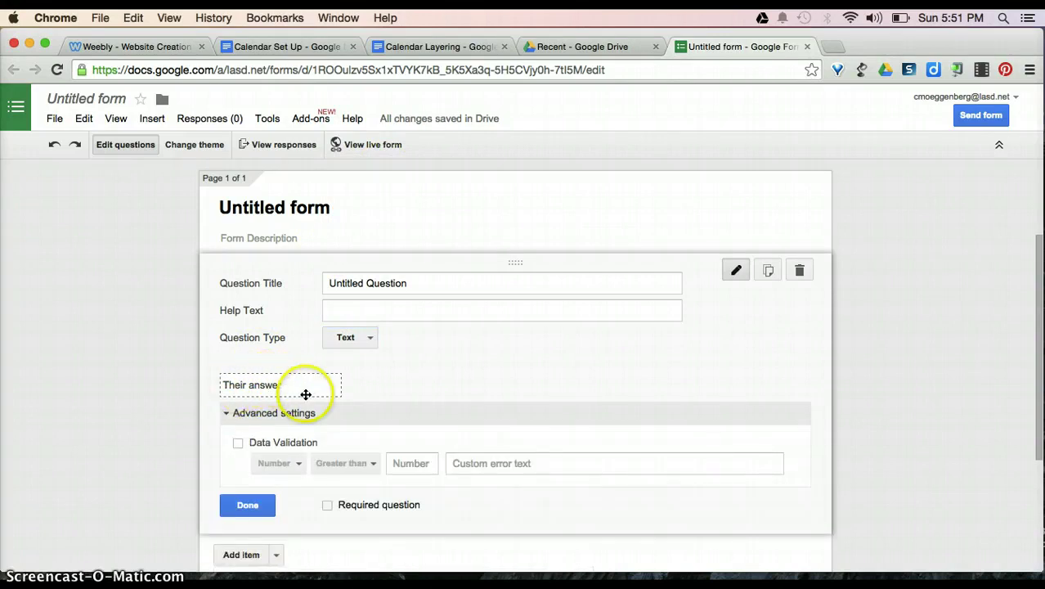
{"action": "left_click", "coordinate": [237, 442]}
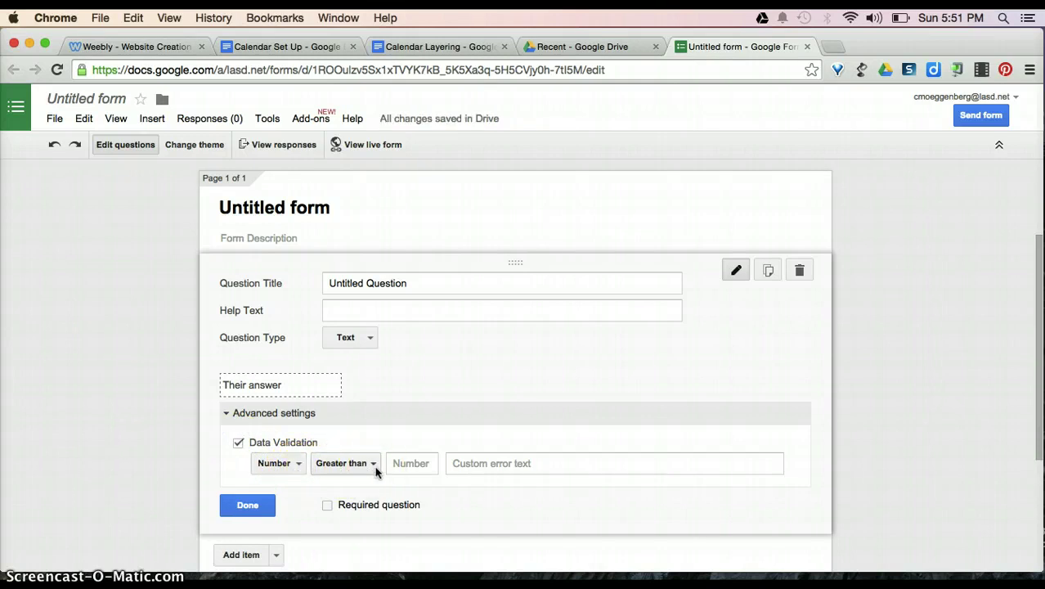
{"action": "left_click", "coordinate": [375, 467]}
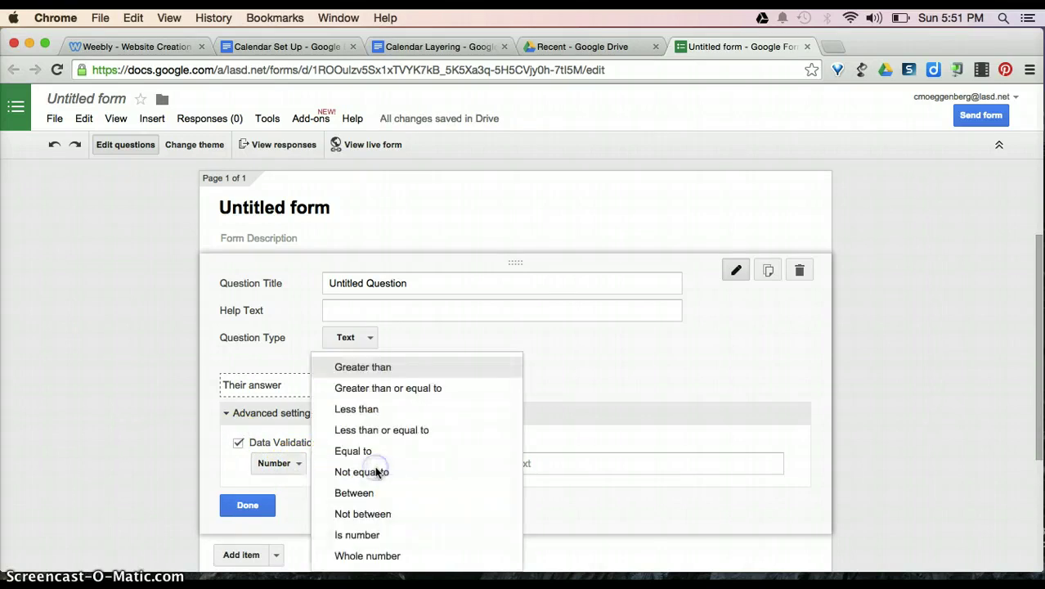
{"action": "left_click", "coordinate": [357, 535]}
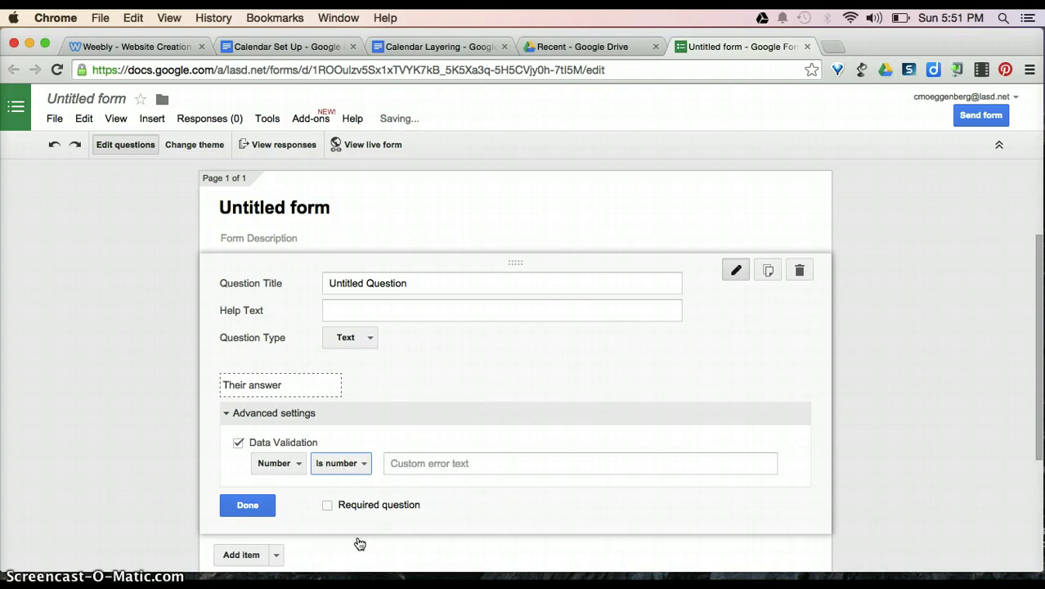
Switch validation to Text, try Email address, then settle on the Does not contain rule
{"action": "left_click", "coordinate": [293, 464]}
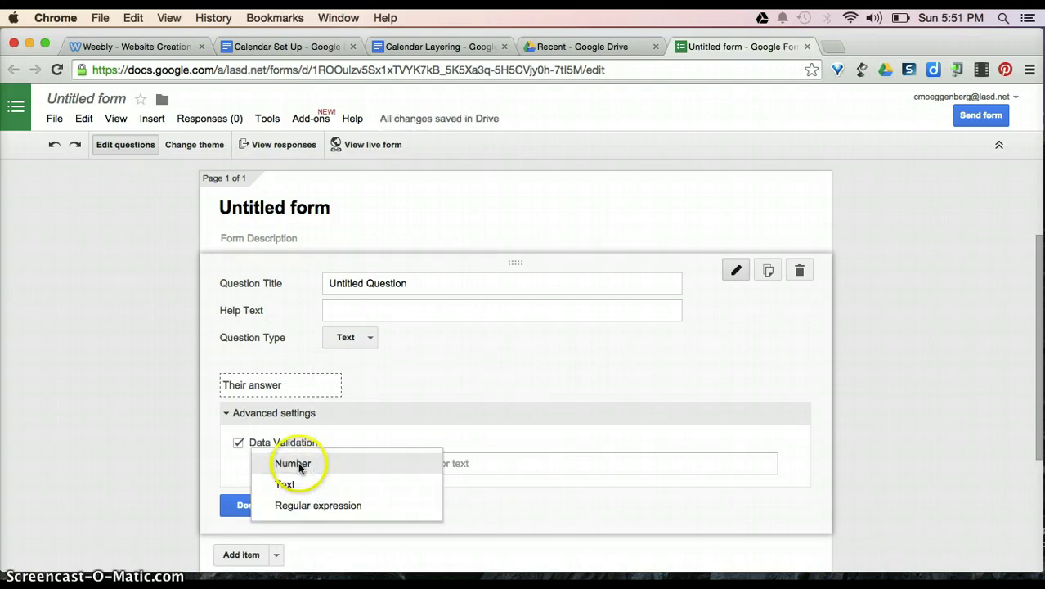
{"action": "left_click", "coordinate": [300, 486]}
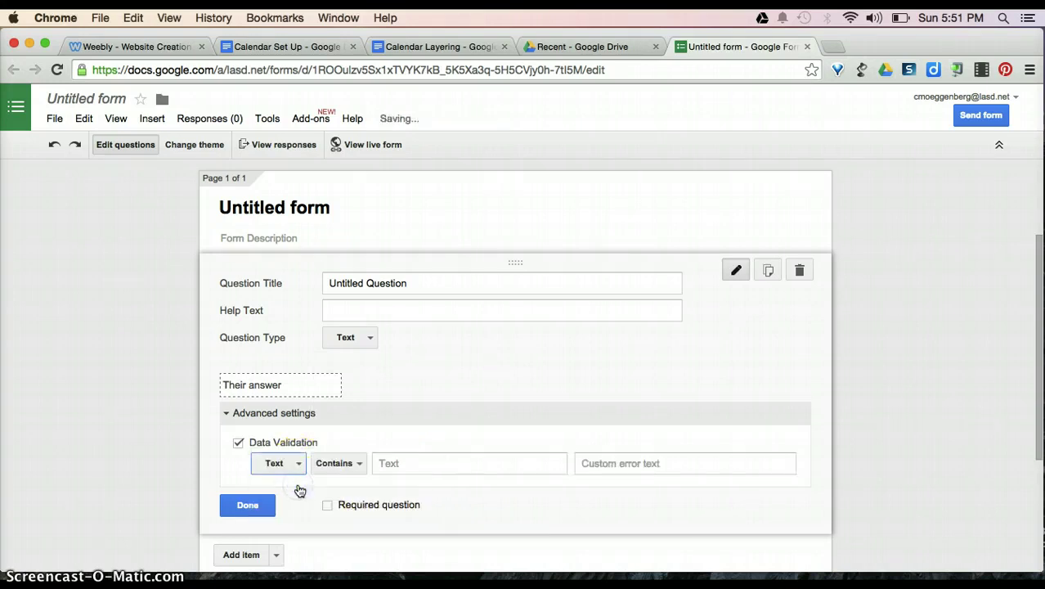
{"action": "left_click", "coordinate": [358, 464]}
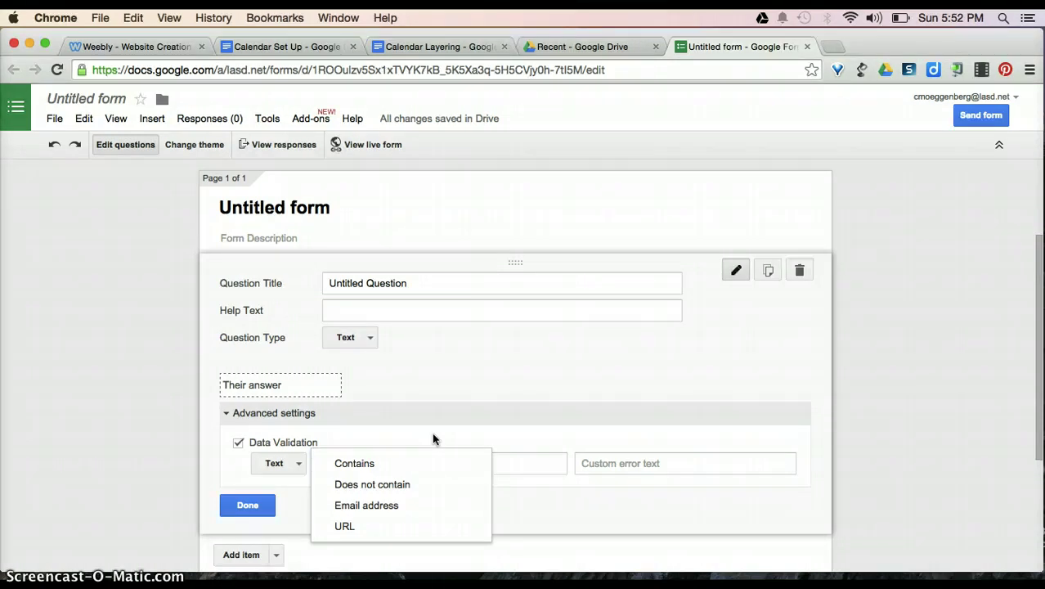
{"action": "left_click", "coordinate": [378, 504]}
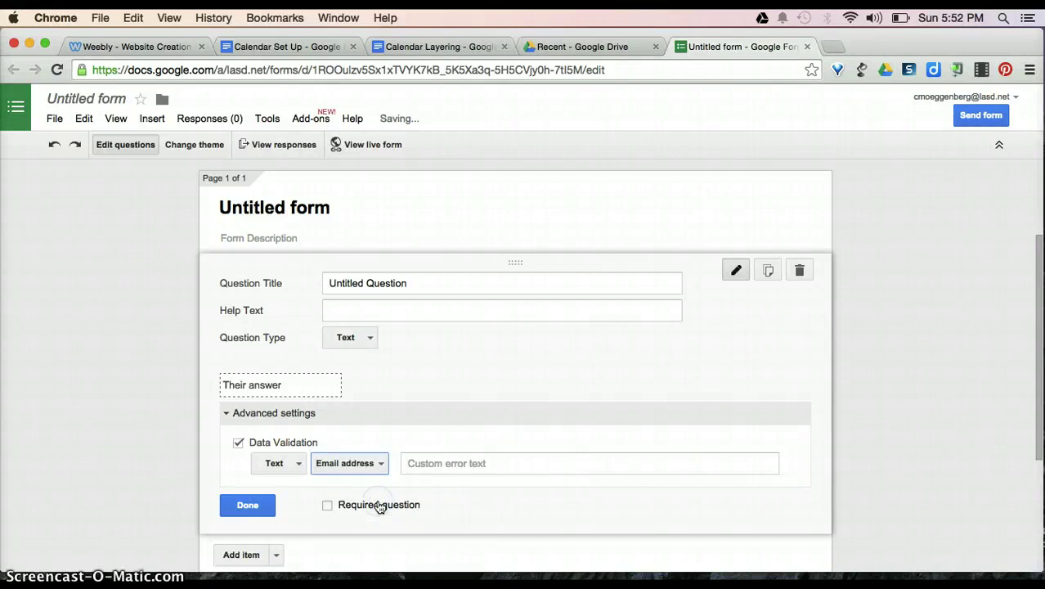
{"action": "left_click", "coordinate": [420, 465]}
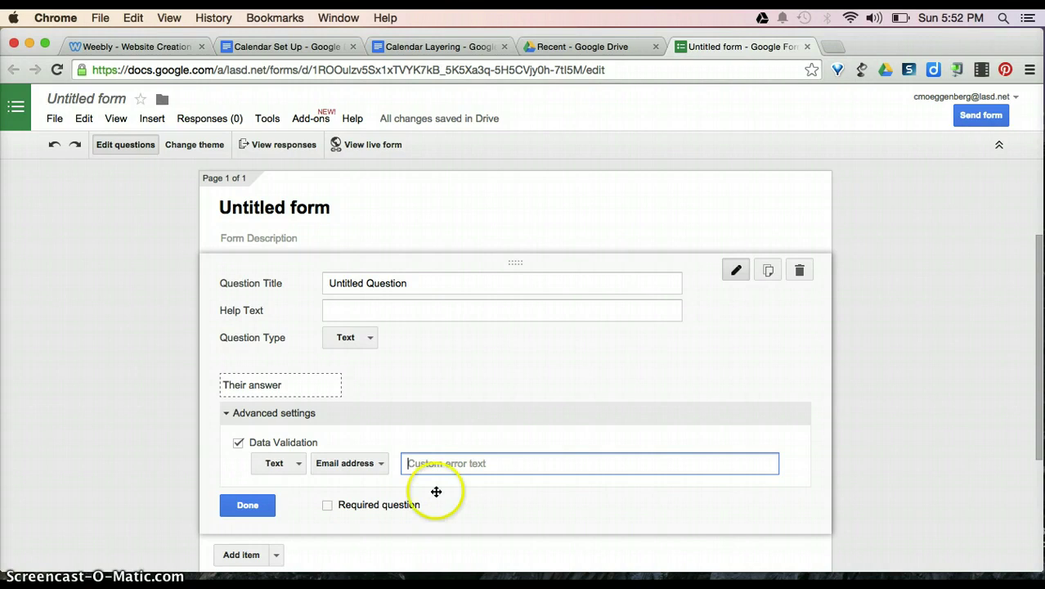
{"action": "left_click", "coordinate": [357, 465]}
{"action": "left_click", "coordinate": [344, 443]}
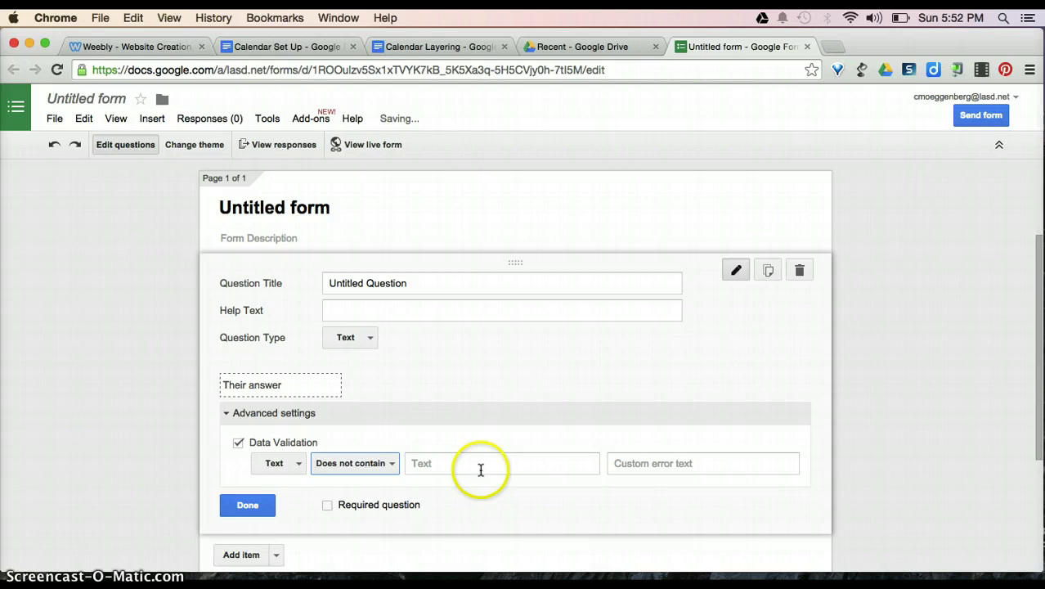
{"action": "scroll", "coordinate": [425, 441], "scroll_direction": "down", "scroll_amount": 2}
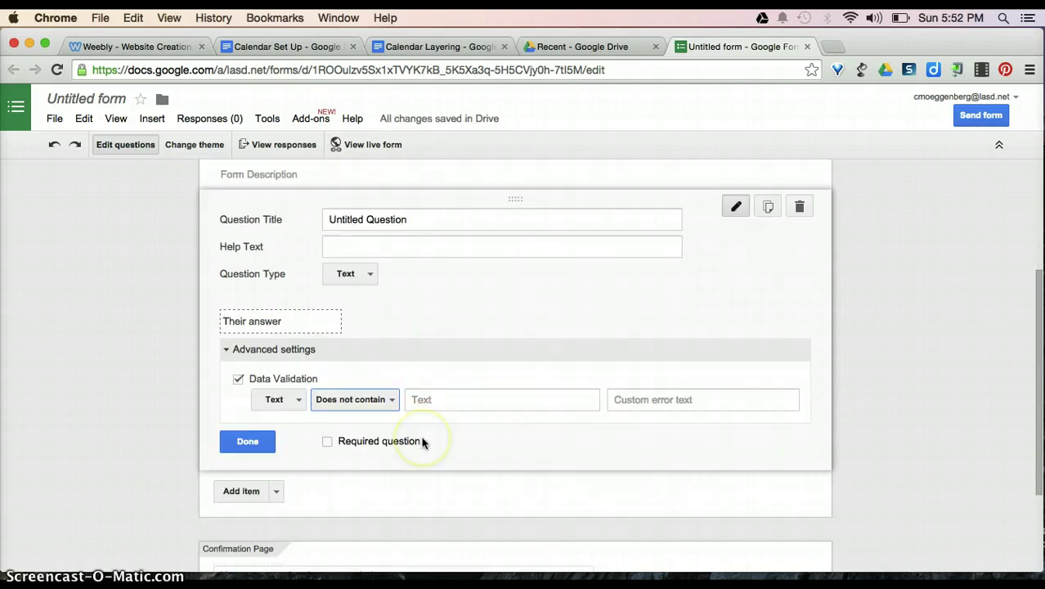
{"action": "scroll", "coordinate": [424, 442], "scroll_direction": "up", "scroll_amount": 2}
{"action": "scroll", "coordinate": [423, 442], "scroll_direction": "down", "scroll_amount": 3}
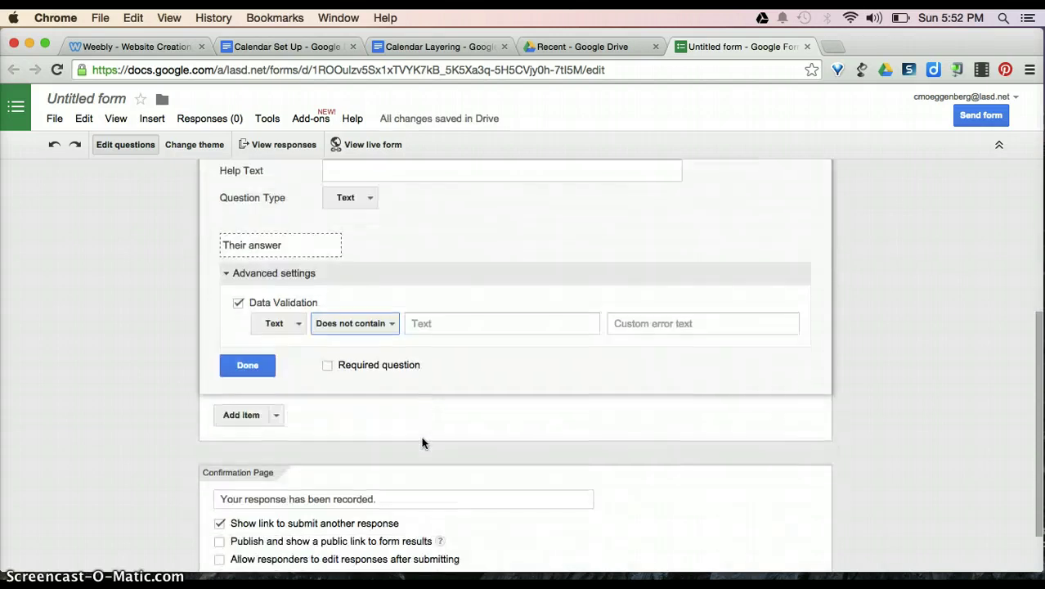
Replace the Untitled Question title with 'What time is it?'
{"action": "scroll", "coordinate": [423, 443], "scroll_direction": "up", "scroll_amount": 3}
{"action": "left_click", "coordinate": [333, 264]}
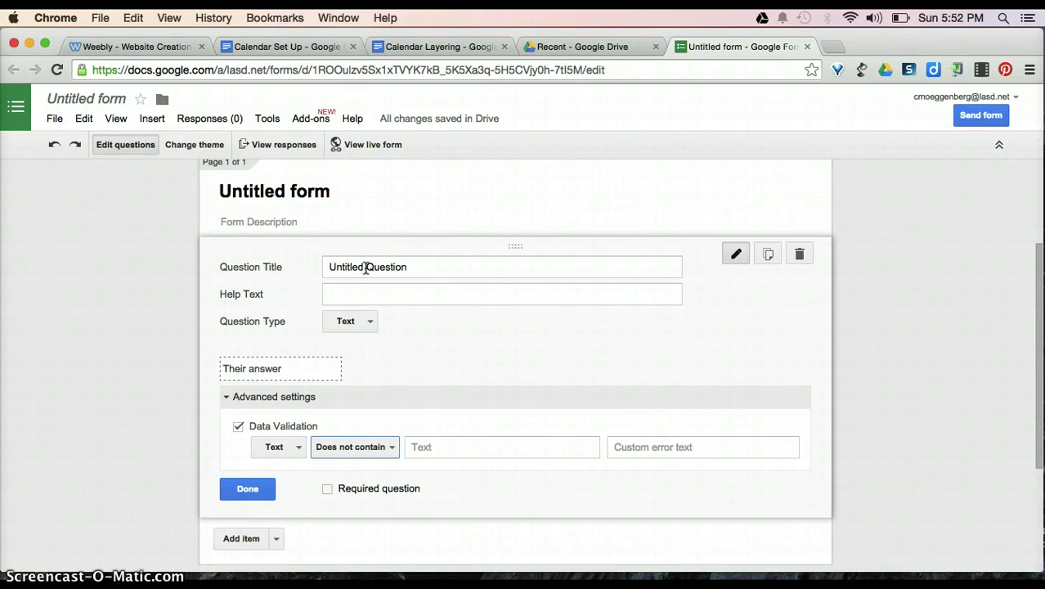
{"action": "left_click", "coordinate": [419, 267]}
{"action": "left_click_drag", "start_coordinate": [419, 267], "coordinate": [302, 263]}
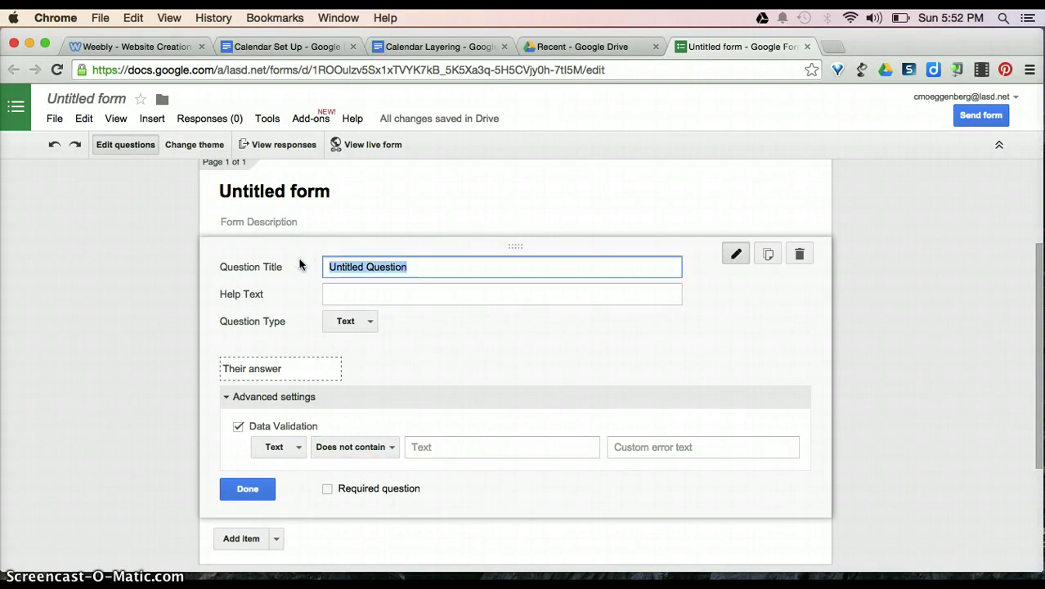
{"action": "type", "text": "WH"}
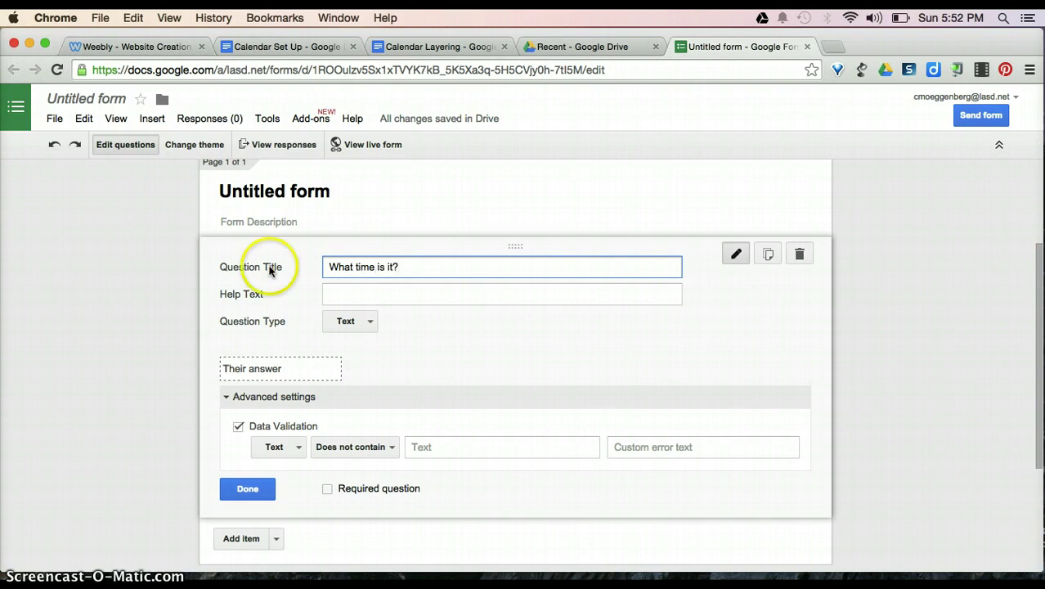
Make it a Time question with Duration off and the AM/PM format kept
{"action": "left_click", "coordinate": [370, 323]}
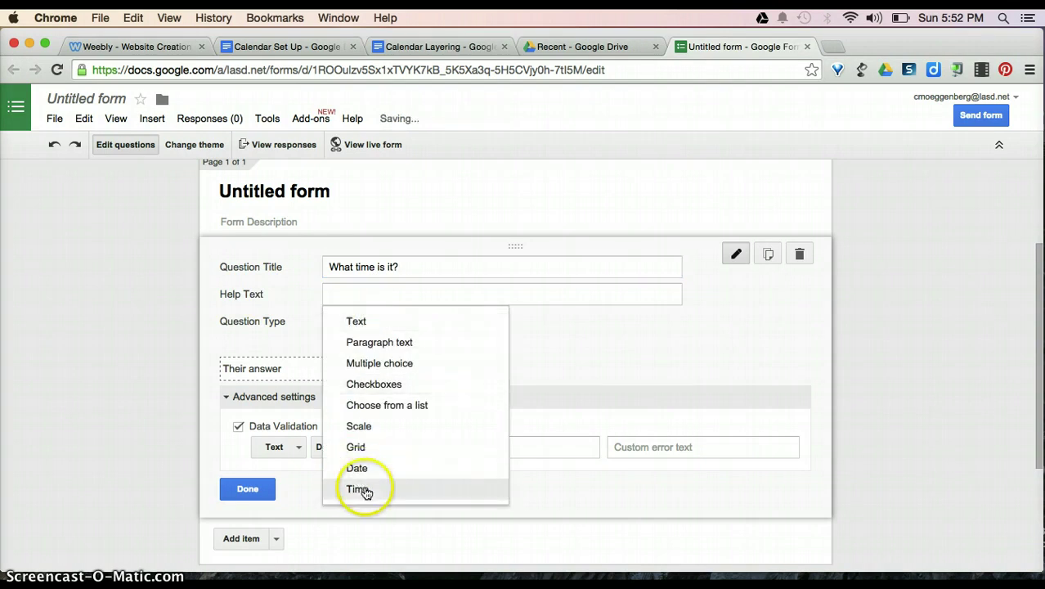
{"action": "left_click", "coordinate": [364, 488]}
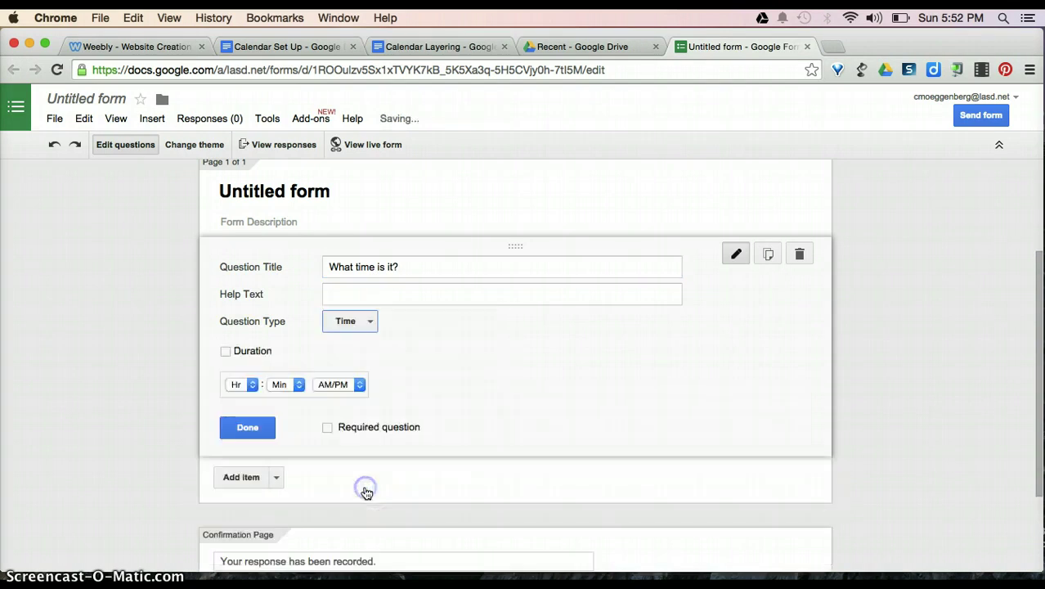
{"action": "left_click", "coordinate": [227, 353]}
{"action": "left_click", "coordinate": [227, 353]}
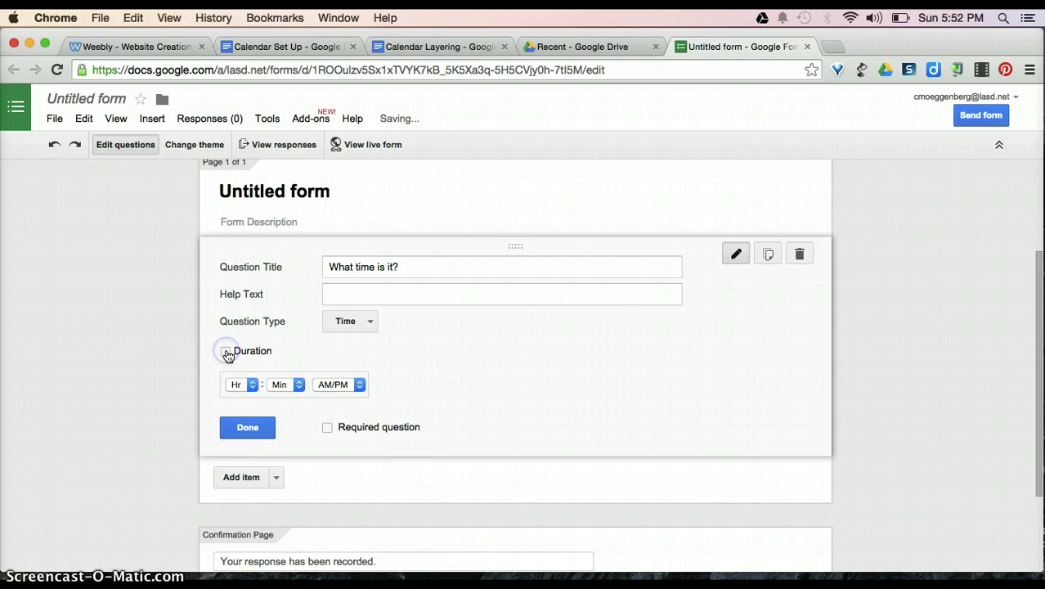
{"action": "left_click", "coordinate": [360, 388]}
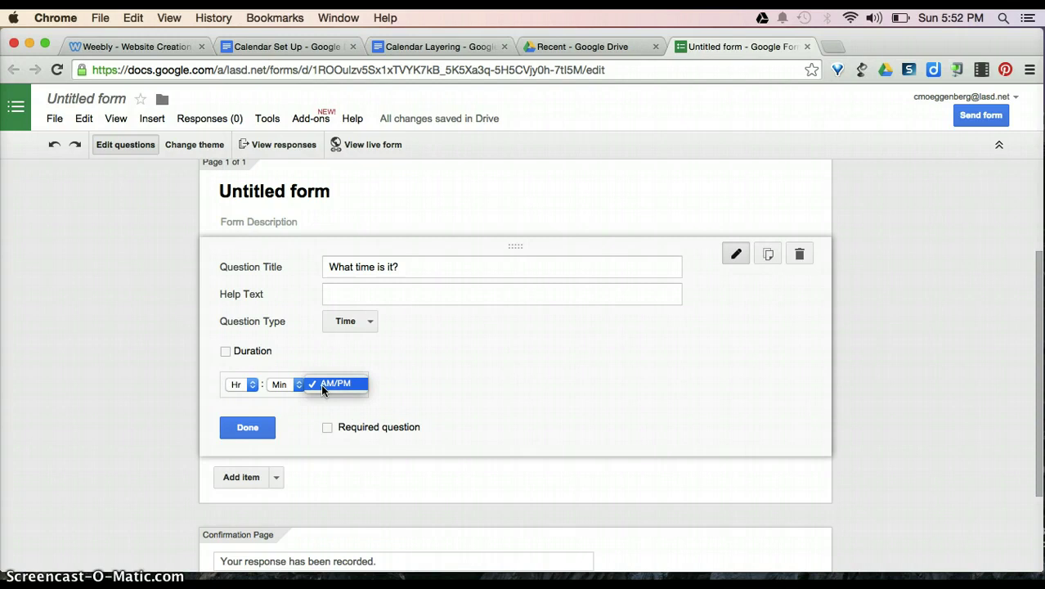
{"action": "left_click", "coordinate": [325, 384]}
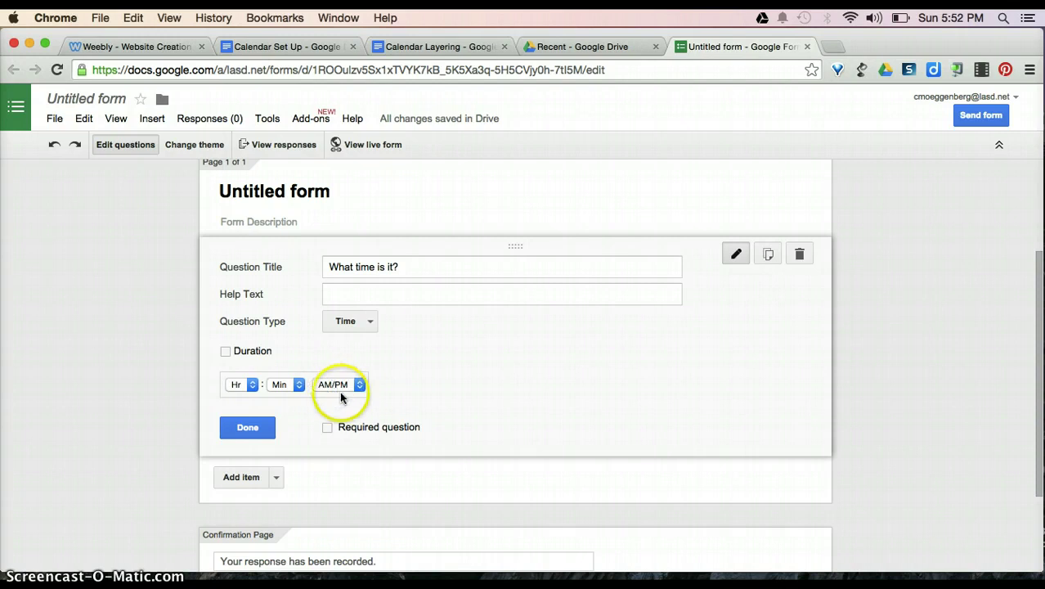
Insert an image found by searching 'clock', choosing the black alarm-clock picture
{"action": "left_click", "coordinate": [153, 119]}
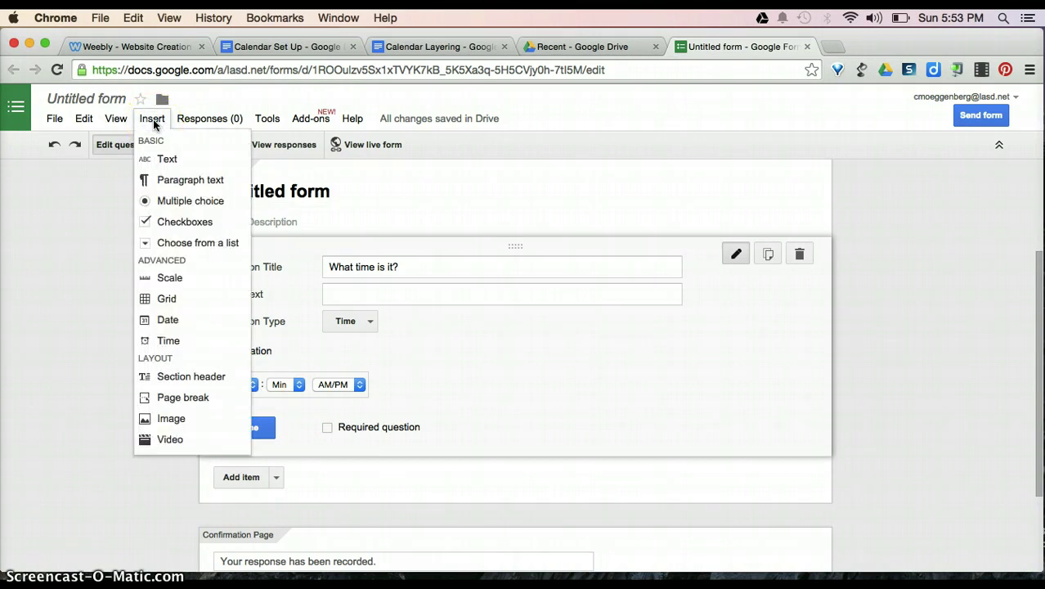
{"action": "left_click", "coordinate": [182, 420]}
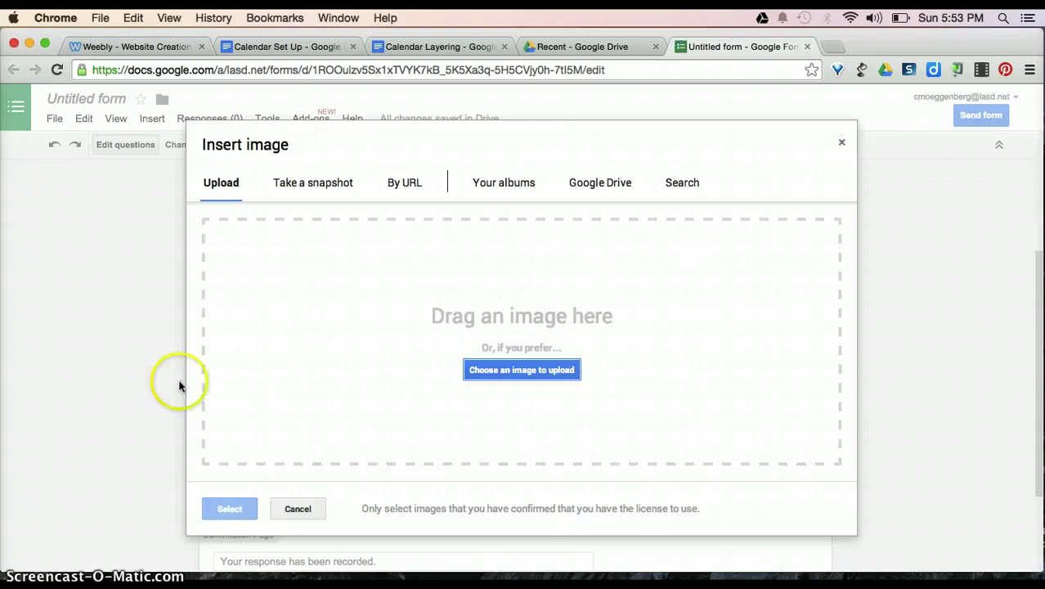
{"action": "left_click", "coordinate": [684, 183]}
{"action": "type", "text": "clock"}
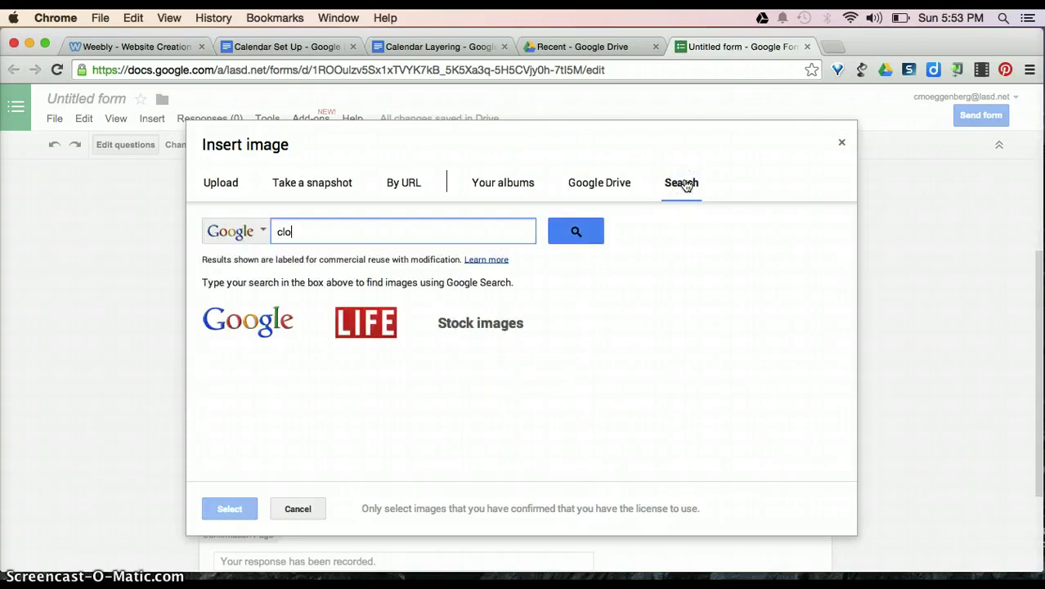
{"action": "key", "text": "Return"}
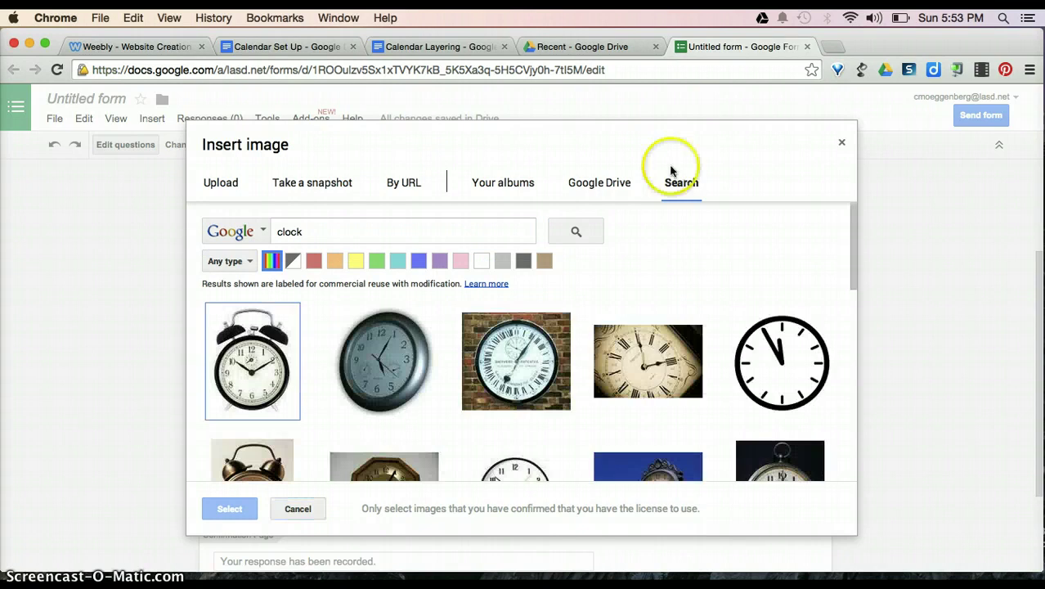
{"action": "left_click", "coordinate": [270, 378]}
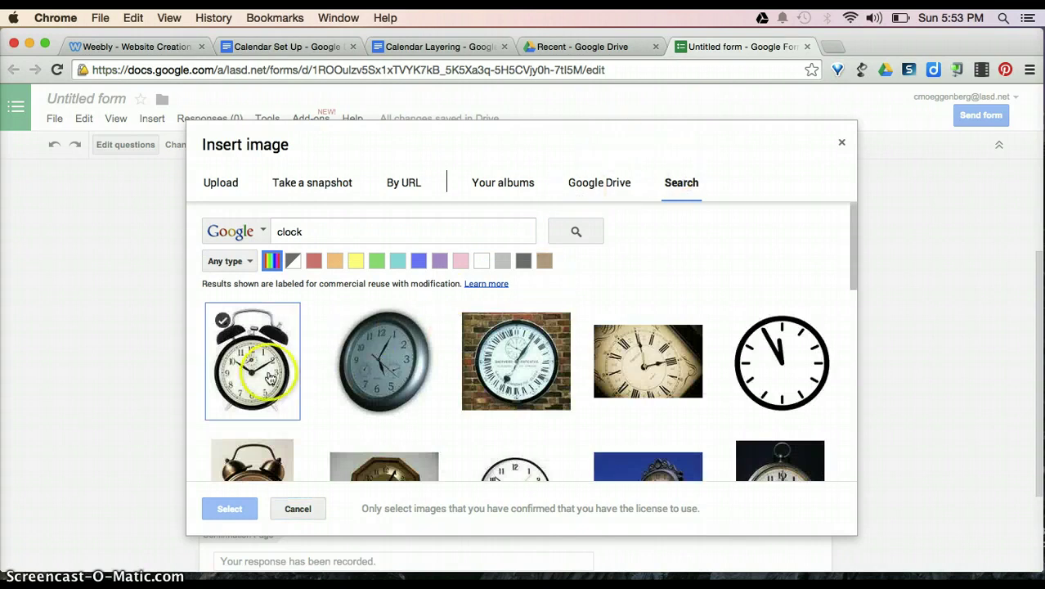
{"action": "left_click", "coordinate": [231, 510]}
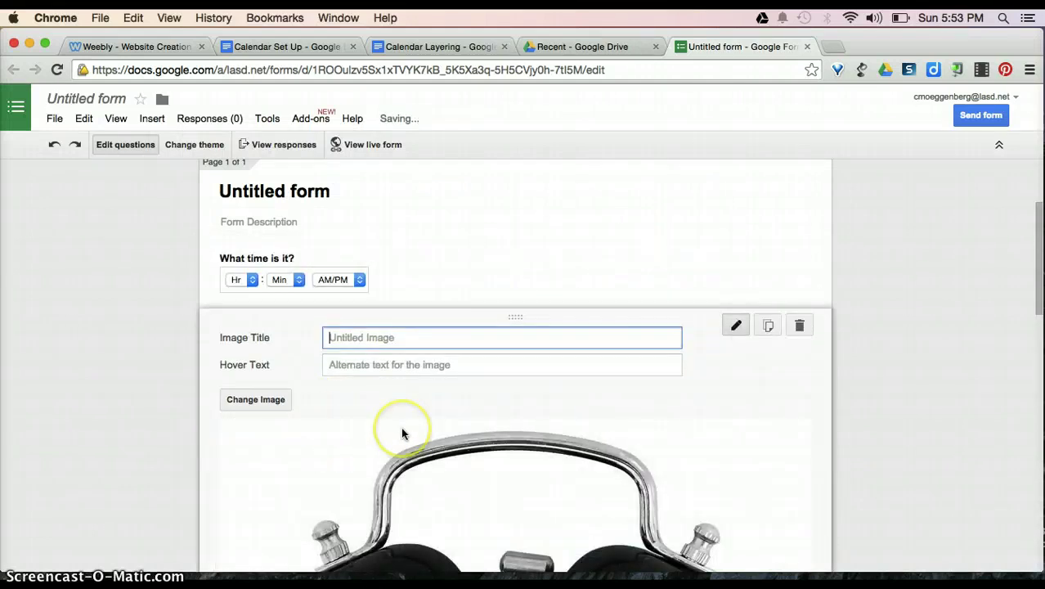
Shrink the alarm-clock image with two corner-handle drags and centre-align it
{"action": "scroll", "coordinate": [401, 427], "scroll_direction": "down", "scroll_amount": 1}
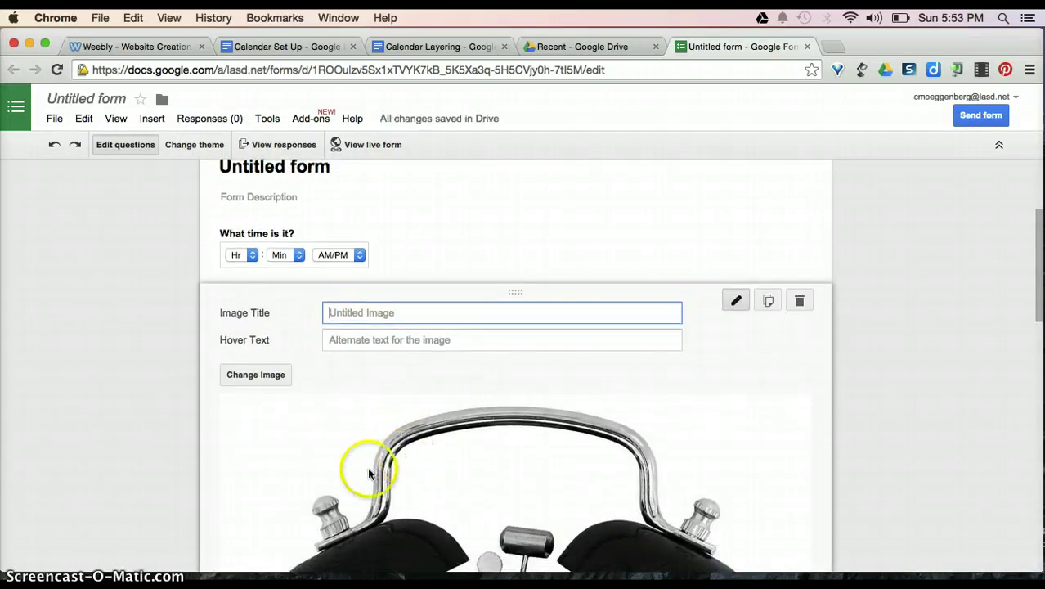
{"action": "scroll", "coordinate": [275, 434], "scroll_direction": "down", "scroll_amount": 3}
{"action": "scroll", "coordinate": [273, 427], "scroll_direction": "up", "scroll_amount": 5}
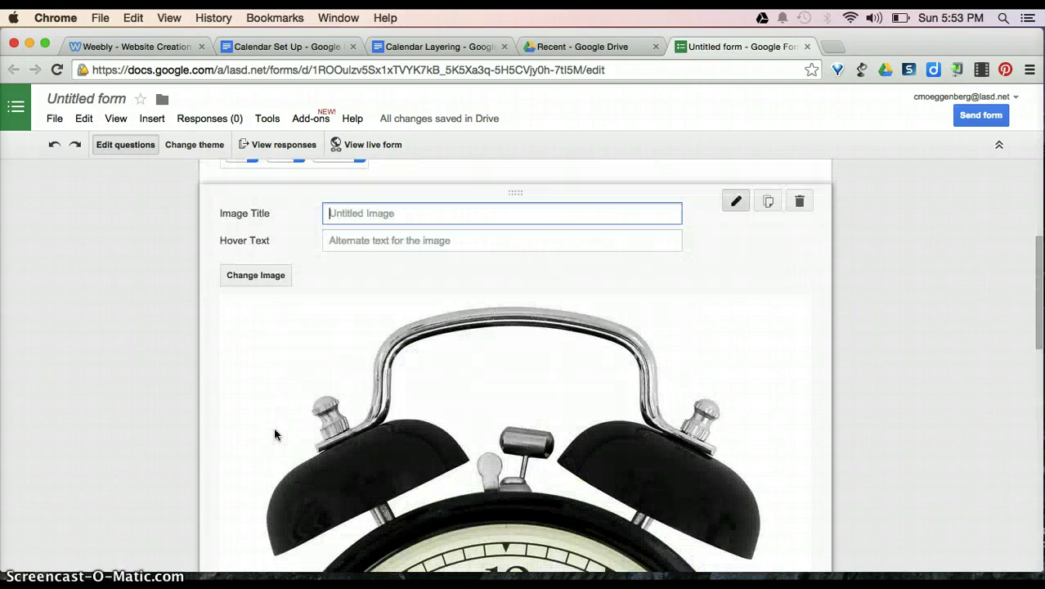
{"action": "scroll", "coordinate": [320, 409], "scroll_direction": "down", "scroll_amount": 5}
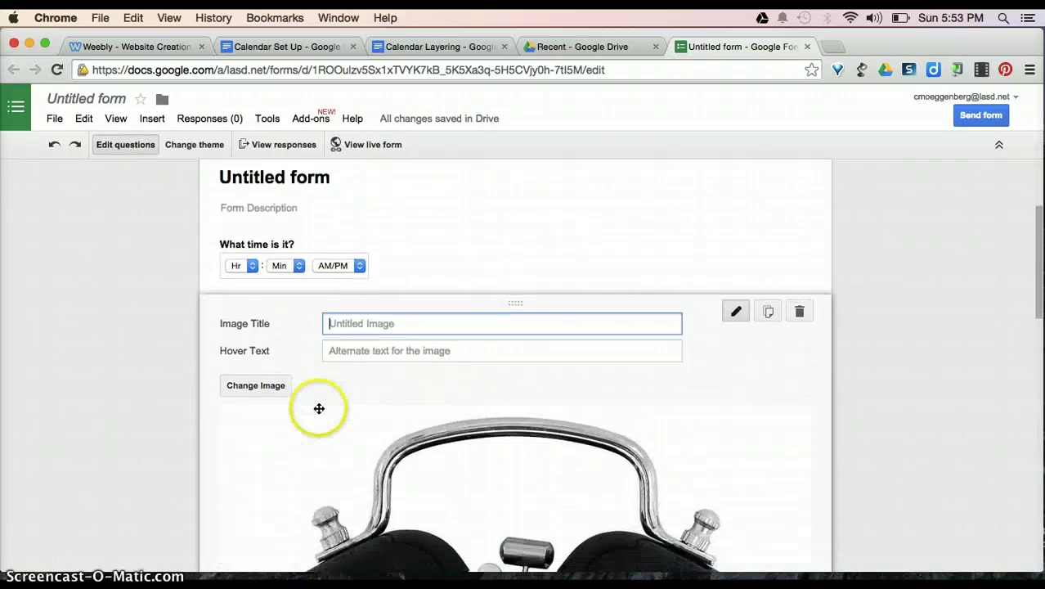
{"action": "left_click", "coordinate": [402, 467]}
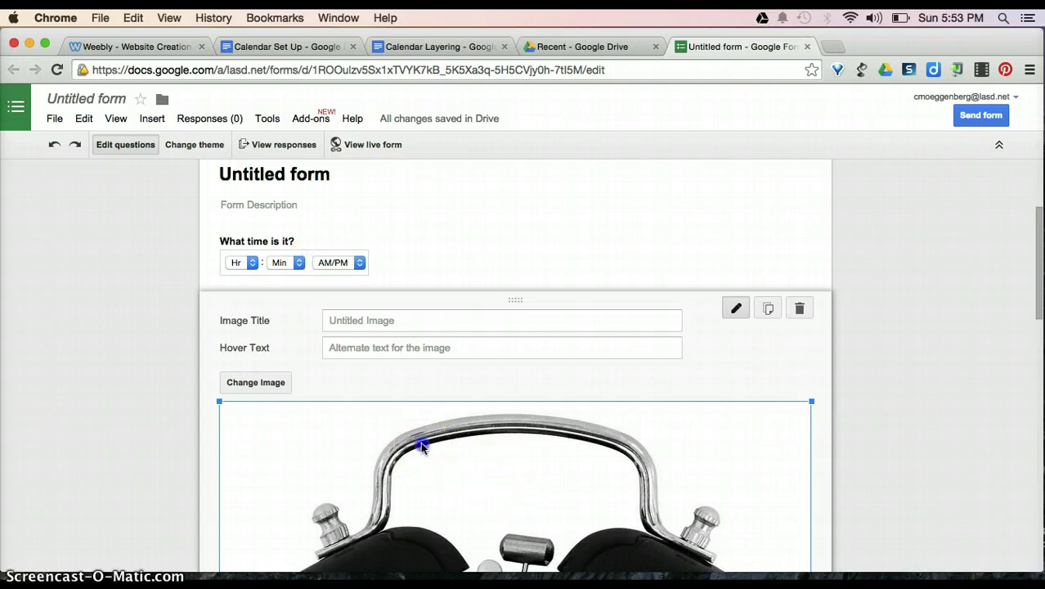
{"action": "scroll", "coordinate": [466, 501], "scroll_direction": "down", "scroll_amount": 3}
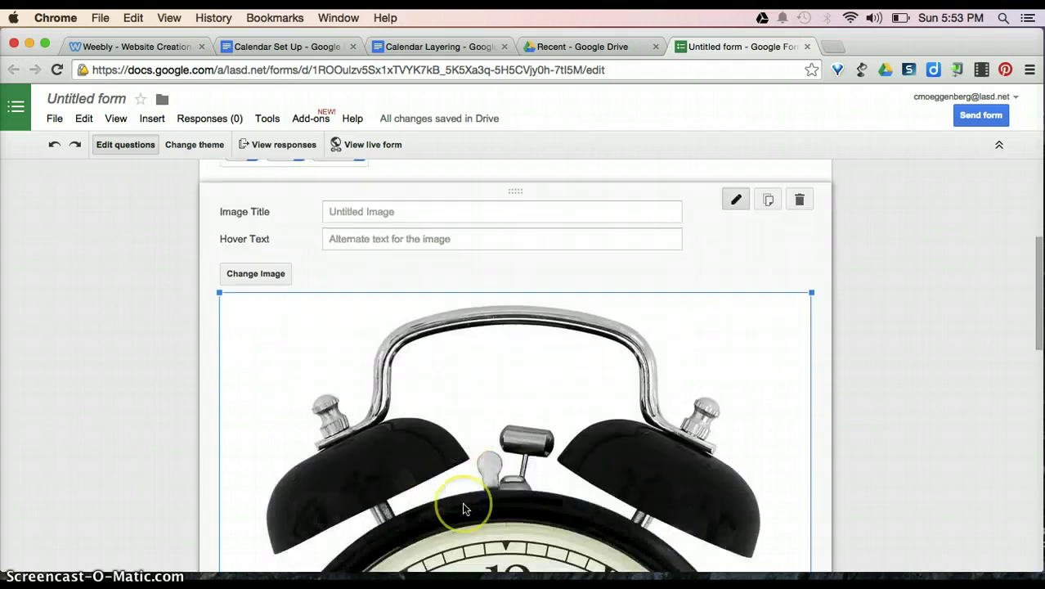
{"action": "scroll", "coordinate": [335, 471], "scroll_direction": "down", "scroll_amount": 1}
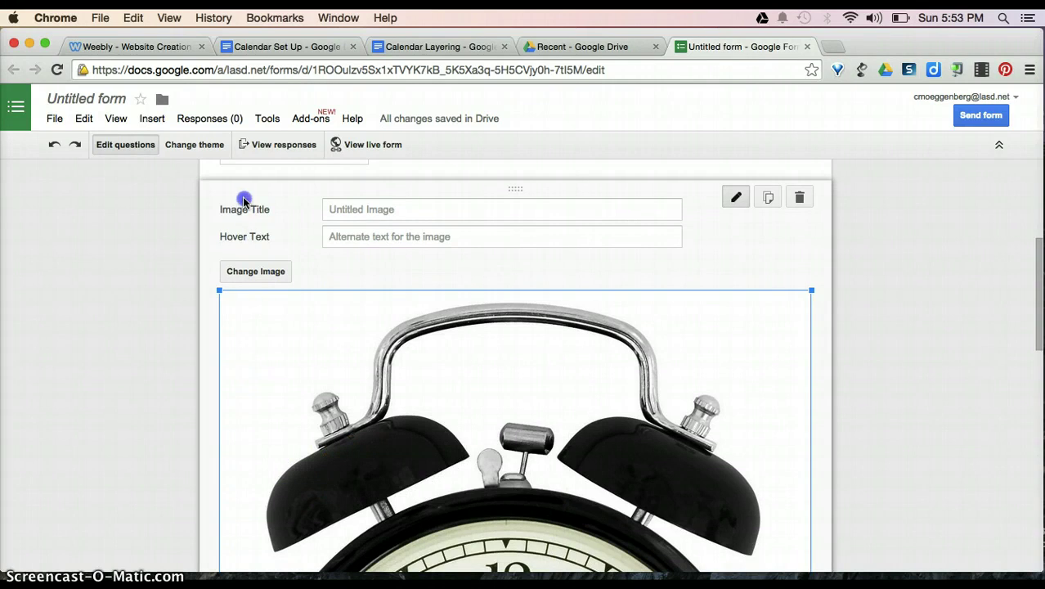
{"action": "scroll", "coordinate": [246, 185], "scroll_direction": "up", "scroll_amount": 1}
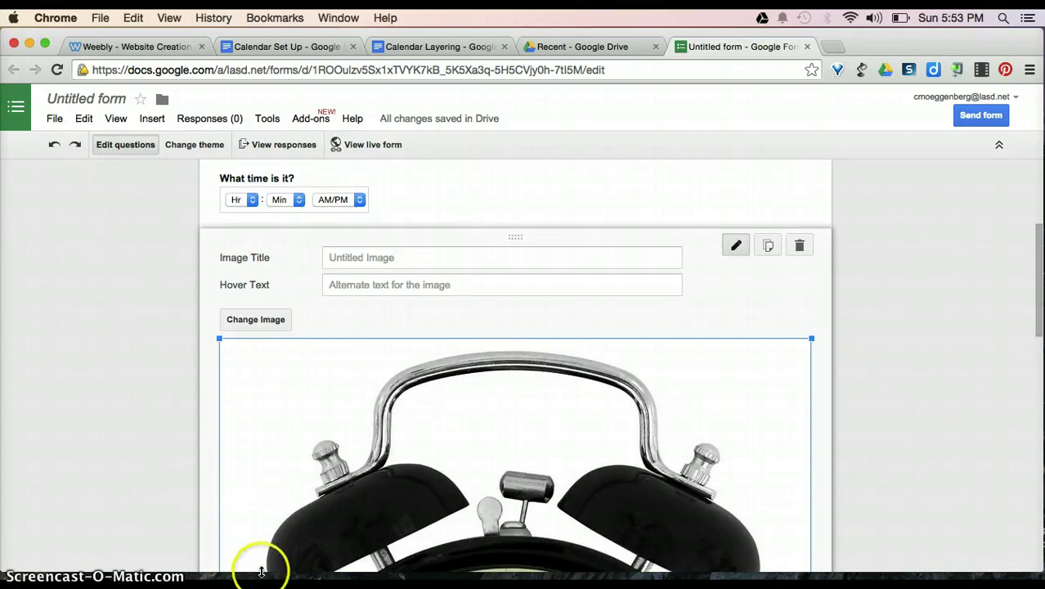
{"action": "scroll", "coordinate": [355, 419], "scroll_direction": "down", "scroll_amount": 2}
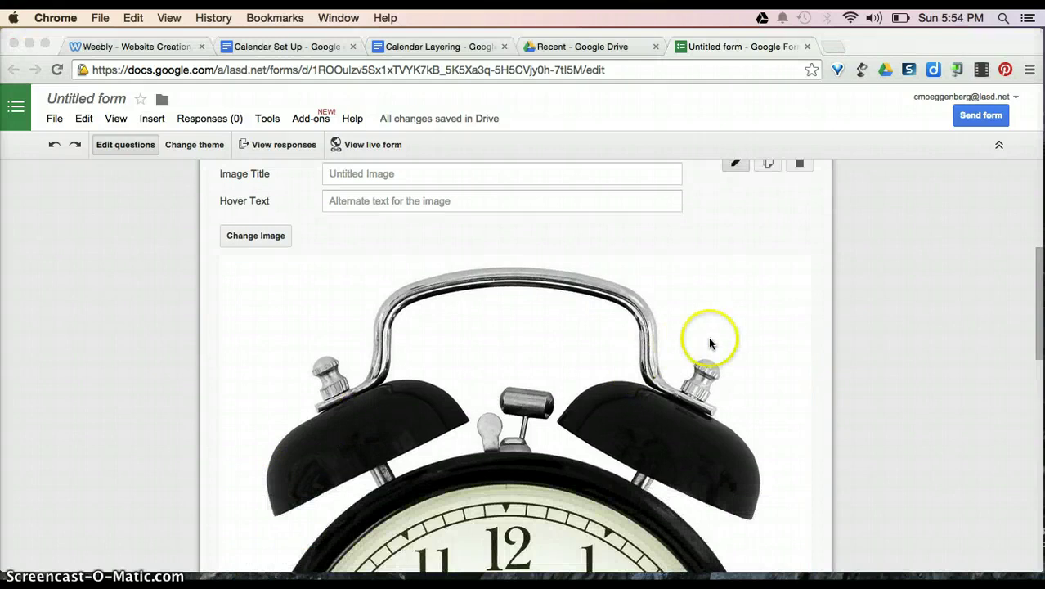
{"action": "left_click_drag", "start_coordinate": [806, 256], "coordinate": [357, 519]}
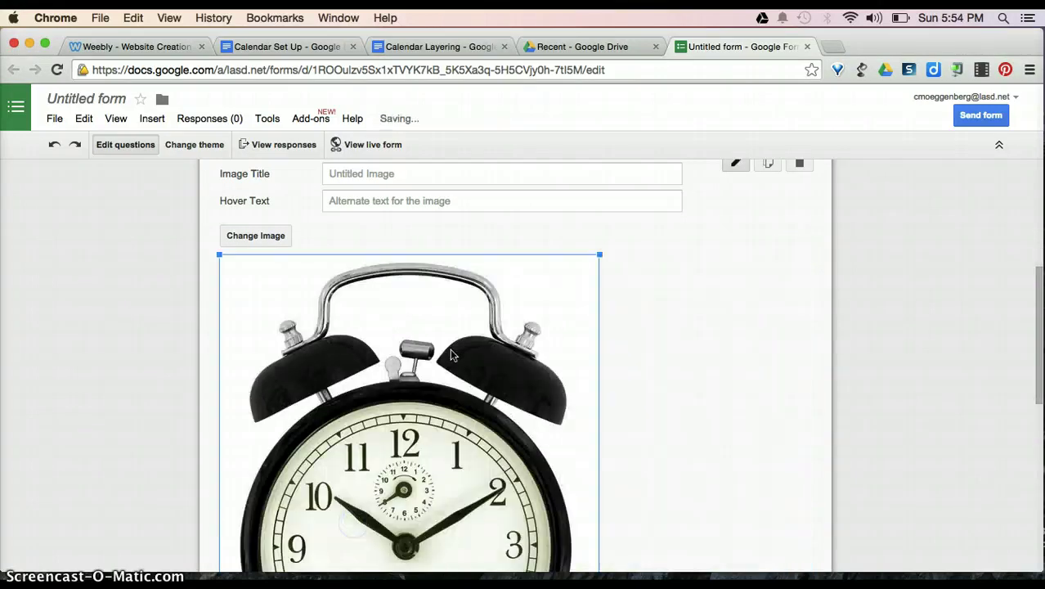
{"action": "left_click_drag", "start_coordinate": [600, 255], "coordinate": [374, 481]}
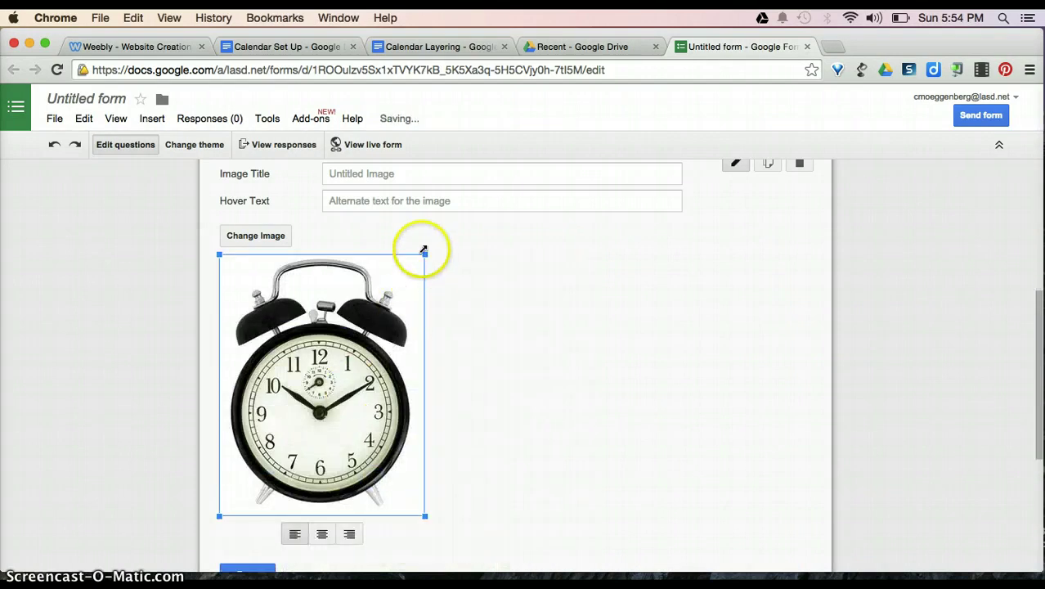
{"action": "left_click", "coordinate": [322, 533]}
{"action": "scroll", "coordinate": [196, 326], "scroll_direction": "up", "scroll_amount": 3}
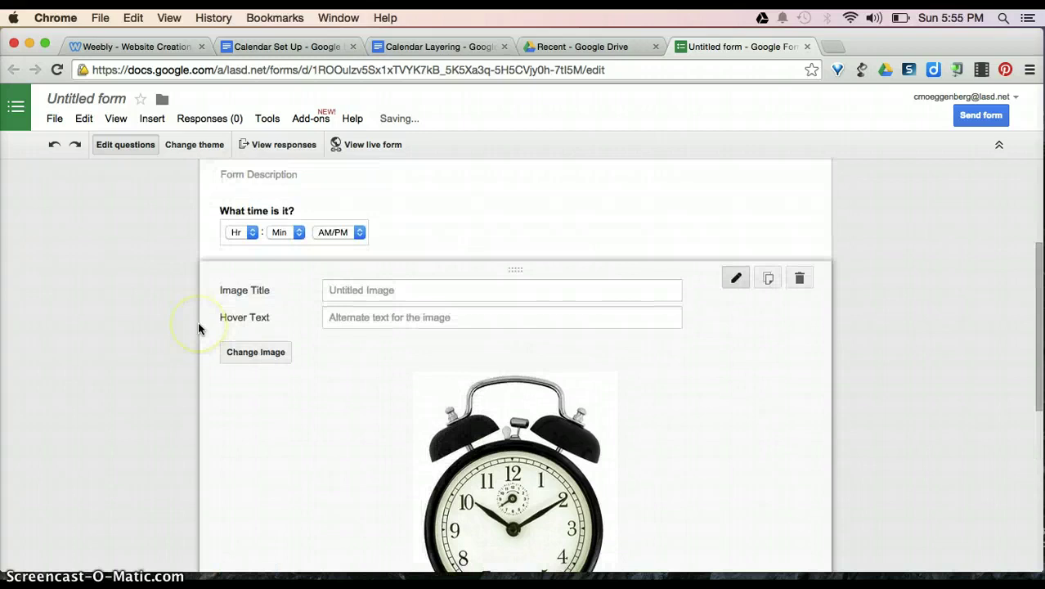
Delete the 'What time is it?' question
{"action": "mouse_move", "coordinate": [280, 229]}
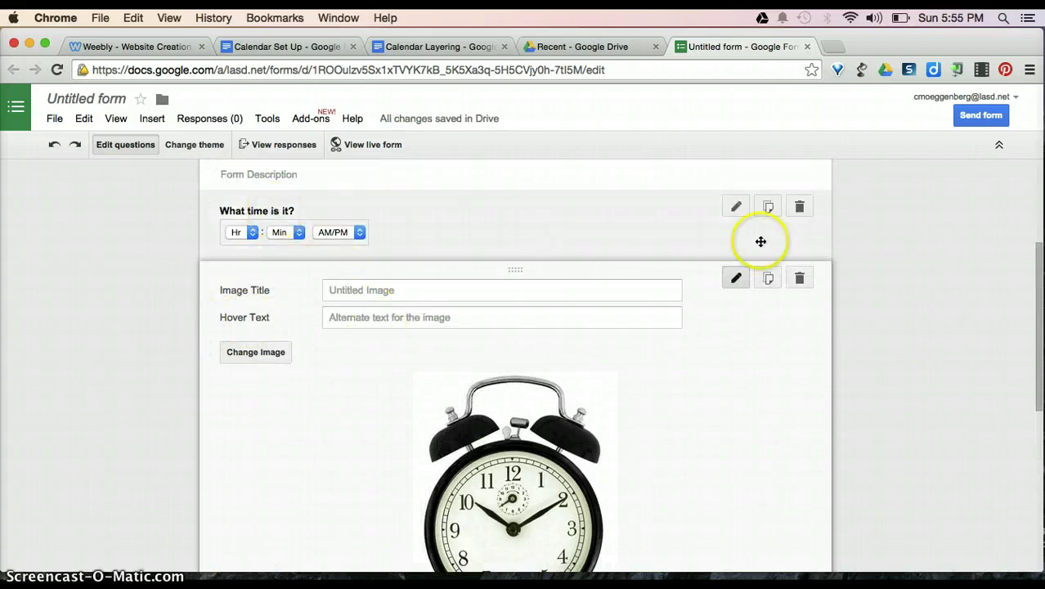
{"action": "left_click", "coordinate": [799, 211]}
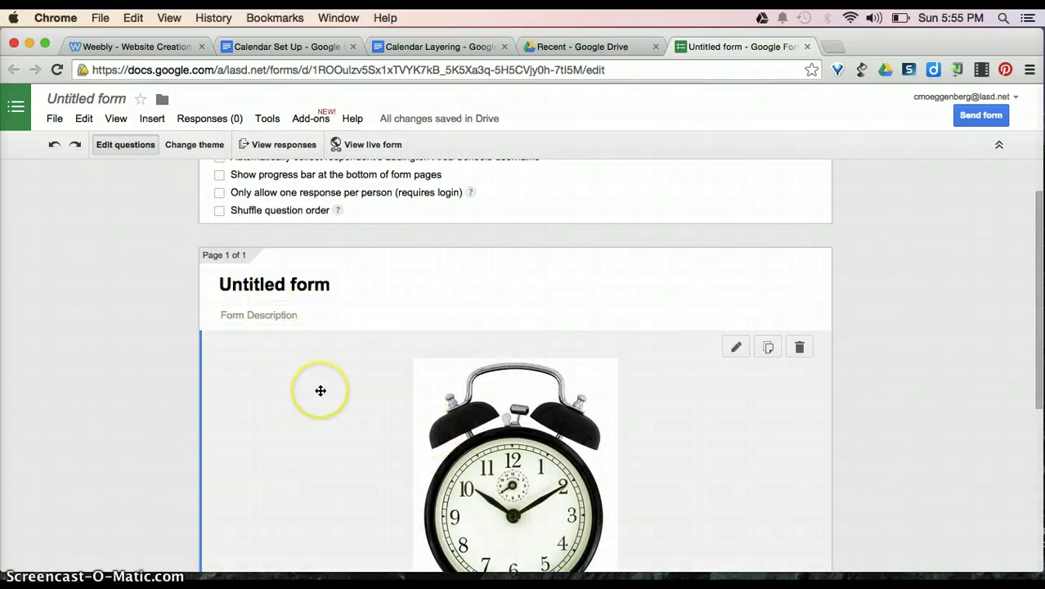
{"action": "scroll", "coordinate": [323, 389], "scroll_direction": "down", "scroll_amount": 3}
Add a new Time question below the clock image, dismissing the image picker
{"action": "left_click", "coordinate": [242, 399]}
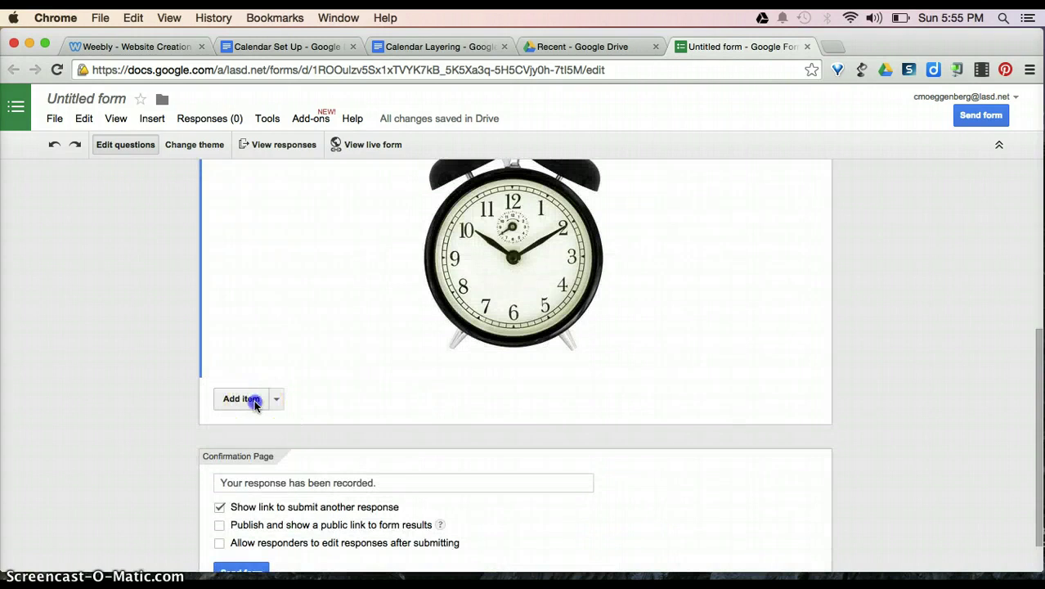
{"action": "left_click", "coordinate": [237, 509]}
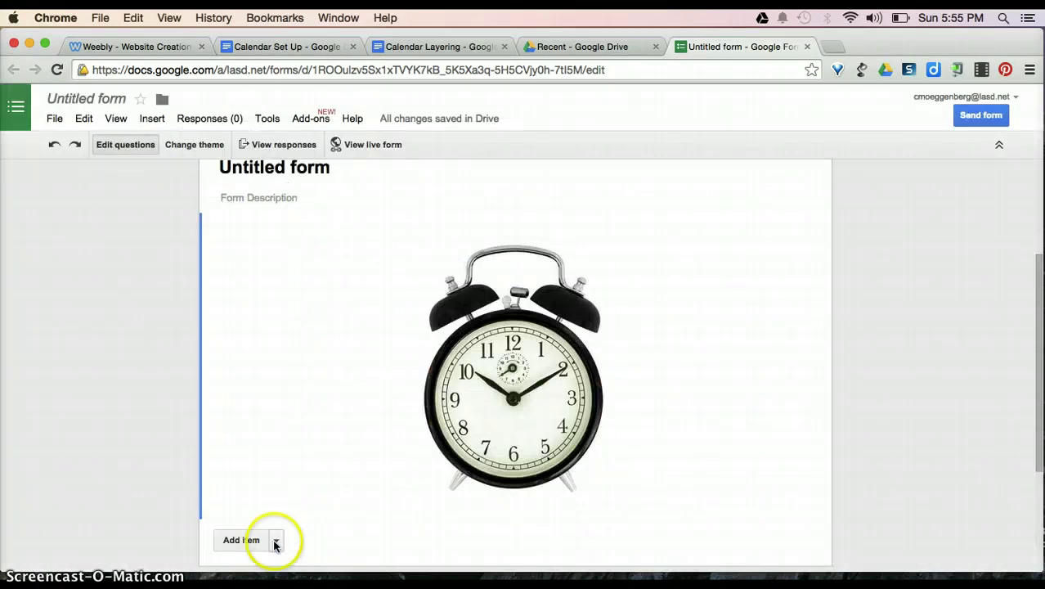
{"action": "left_click", "coordinate": [276, 542]}
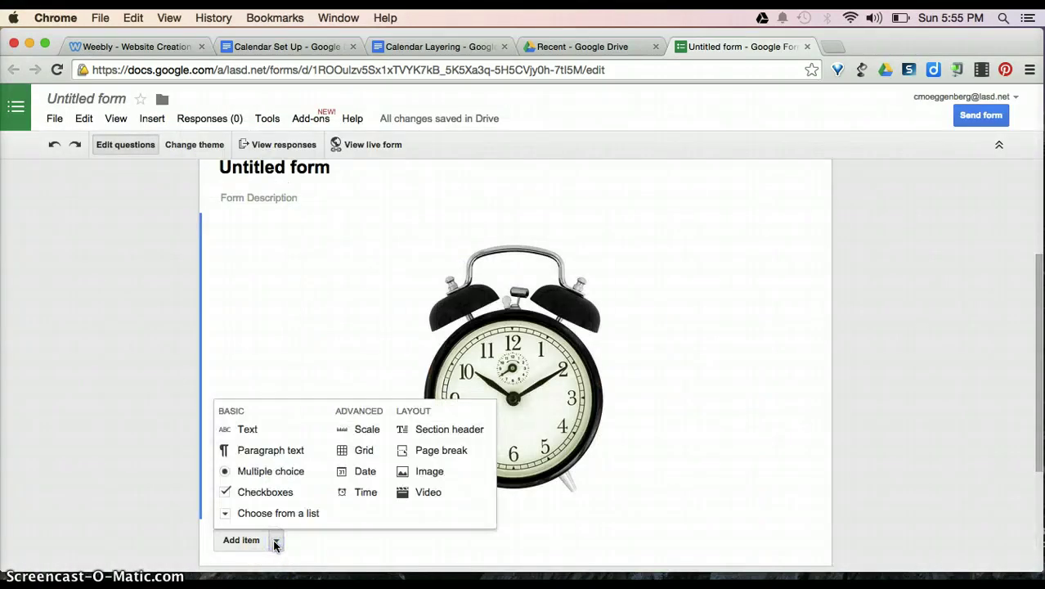
{"action": "left_click", "coordinate": [245, 431]}
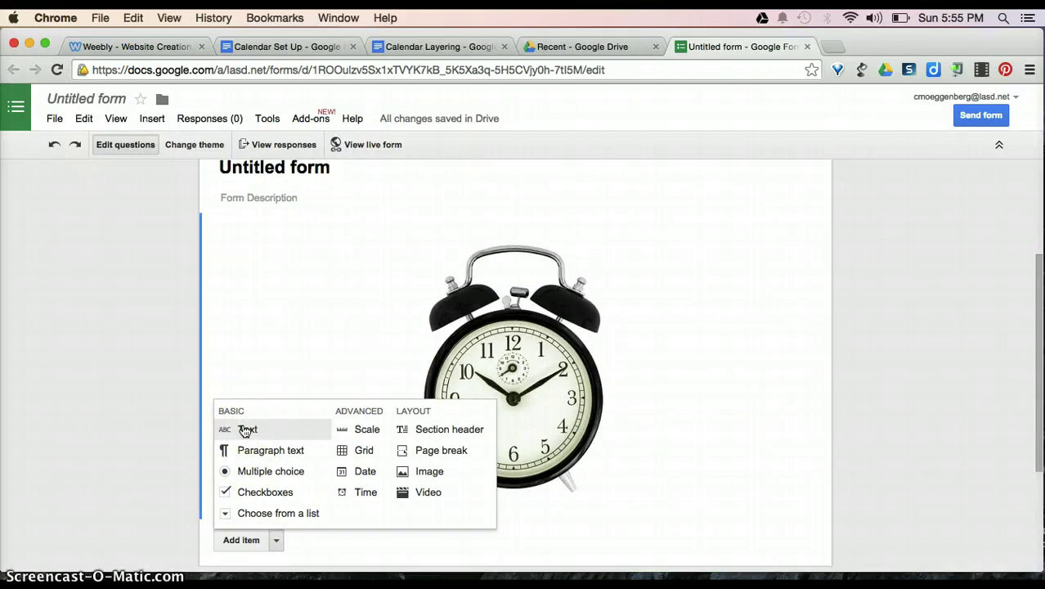
{"action": "left_click", "coordinate": [366, 491]}
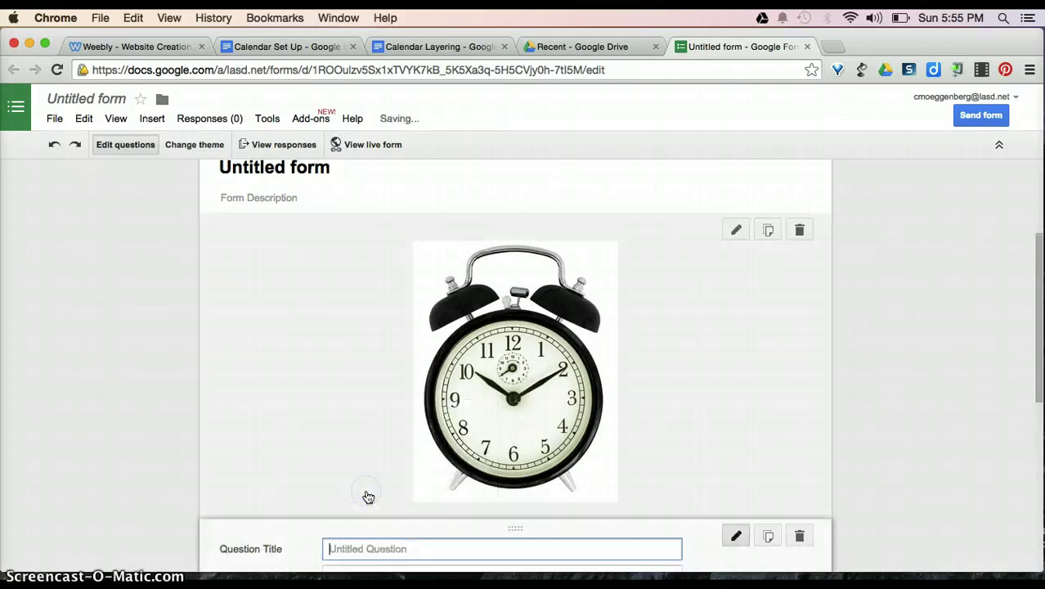
{"action": "left_click", "coordinate": [530, 180]}
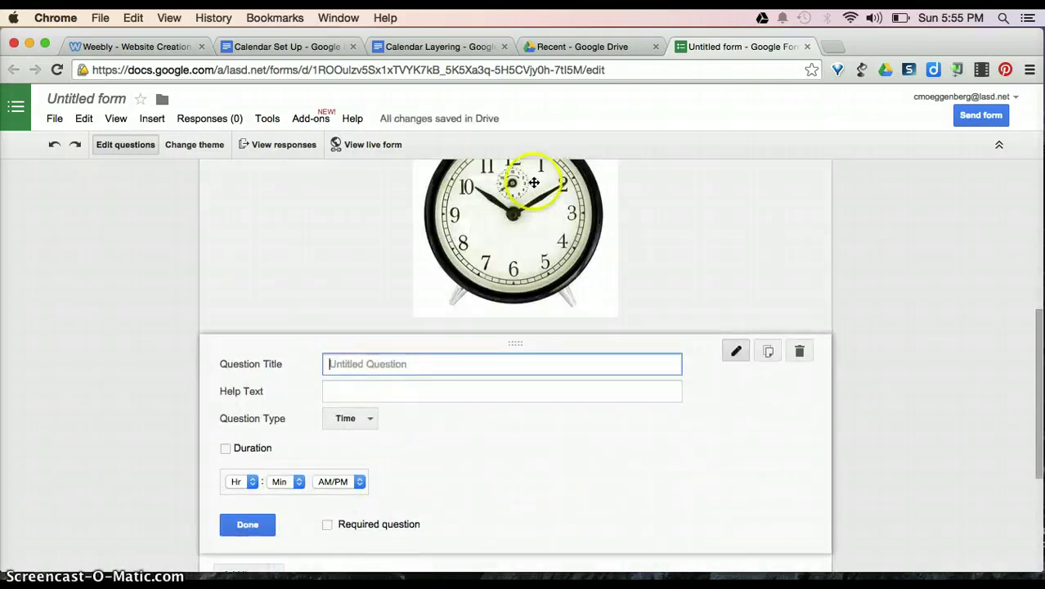
{"action": "left_click", "coordinate": [477, 398]}
{"action": "scroll", "coordinate": [478, 399], "scroll_direction": "up", "scroll_amount": 5}
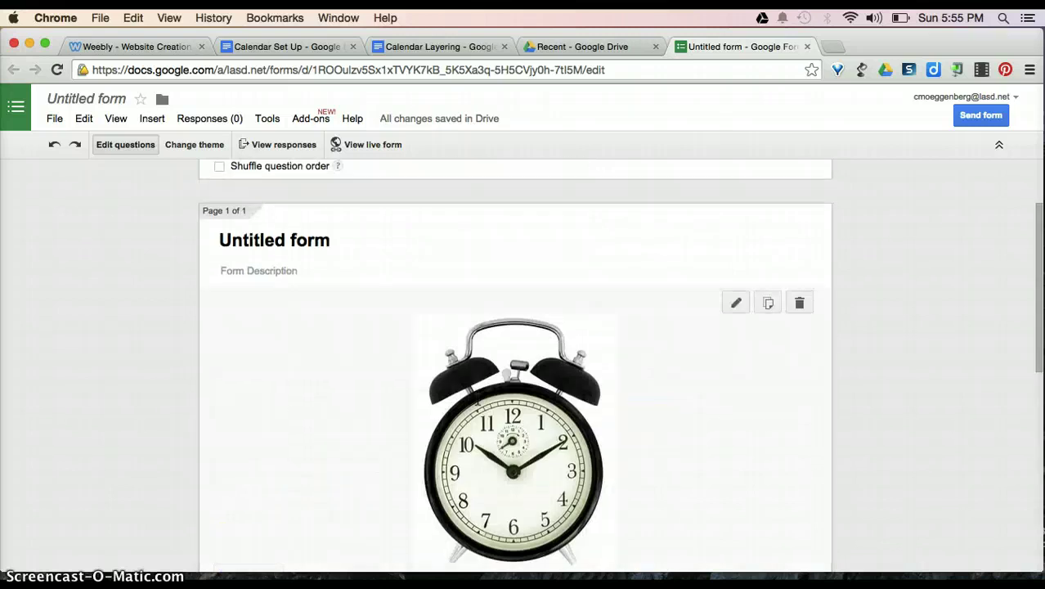
{"action": "scroll", "coordinate": [478, 398], "scroll_direction": "down", "scroll_amount": 5}
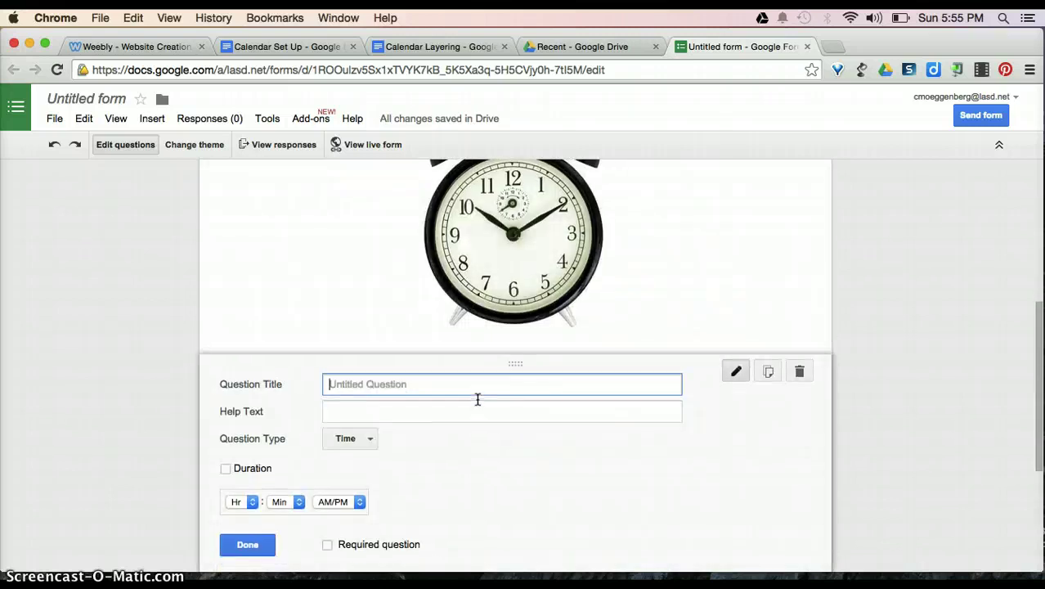
{"action": "scroll", "coordinate": [478, 398], "scroll_direction": "down", "scroll_amount": 6}
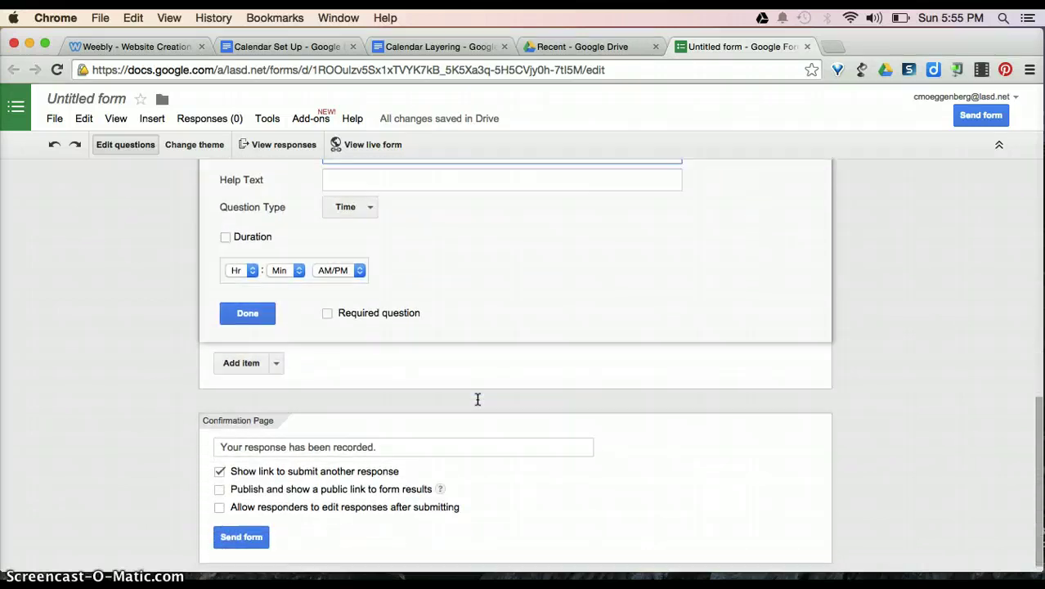
Close the Time question's editor so its hour, minute and AM/PM fields show under the clock image
{"action": "scroll", "coordinate": [477, 399], "scroll_direction": "down", "scroll_amount": 1}
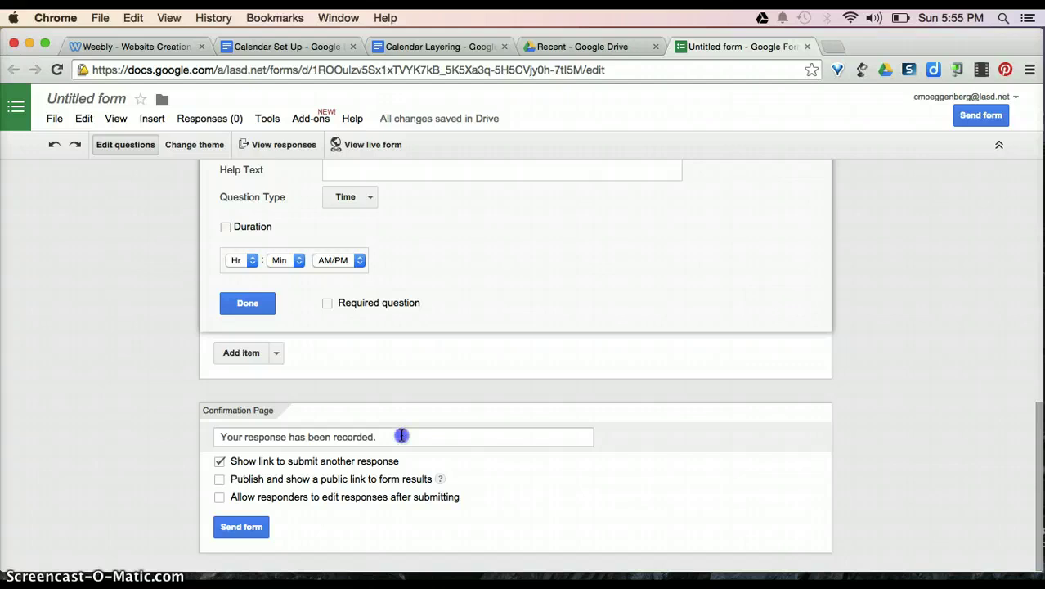
{"action": "left_click", "coordinate": [402, 436]}
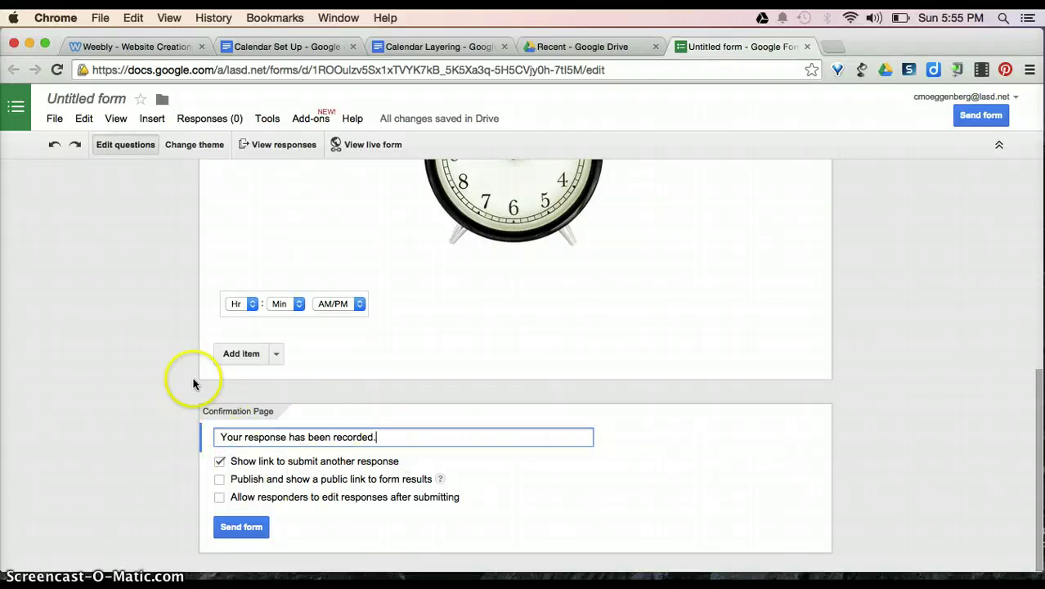
{"action": "left_click", "coordinate": [389, 144]}
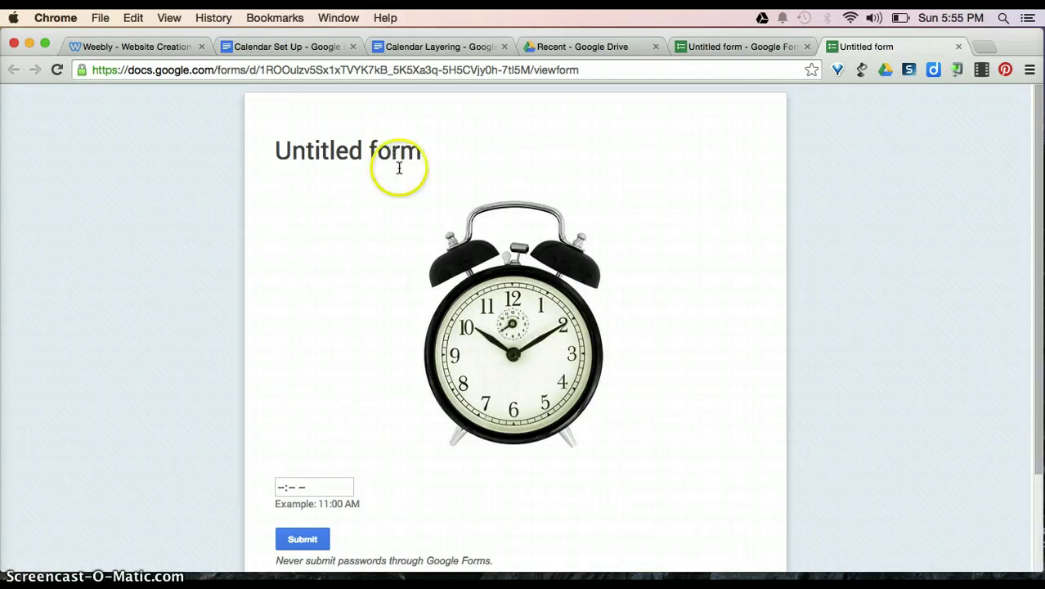
{"action": "scroll", "coordinate": [523, 347], "scroll_direction": "down", "scroll_amount": 2}
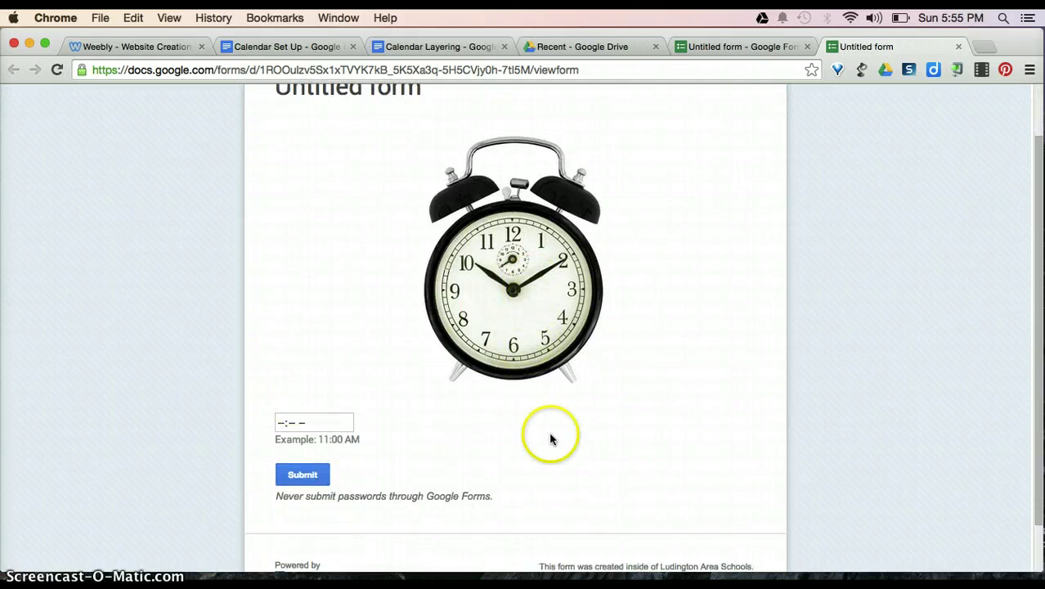
{"action": "scroll", "coordinate": [550, 434], "scroll_direction": "down", "scroll_amount": 2}
{"action": "scroll", "coordinate": [550, 435], "scroll_direction": "up", "scroll_amount": 4}
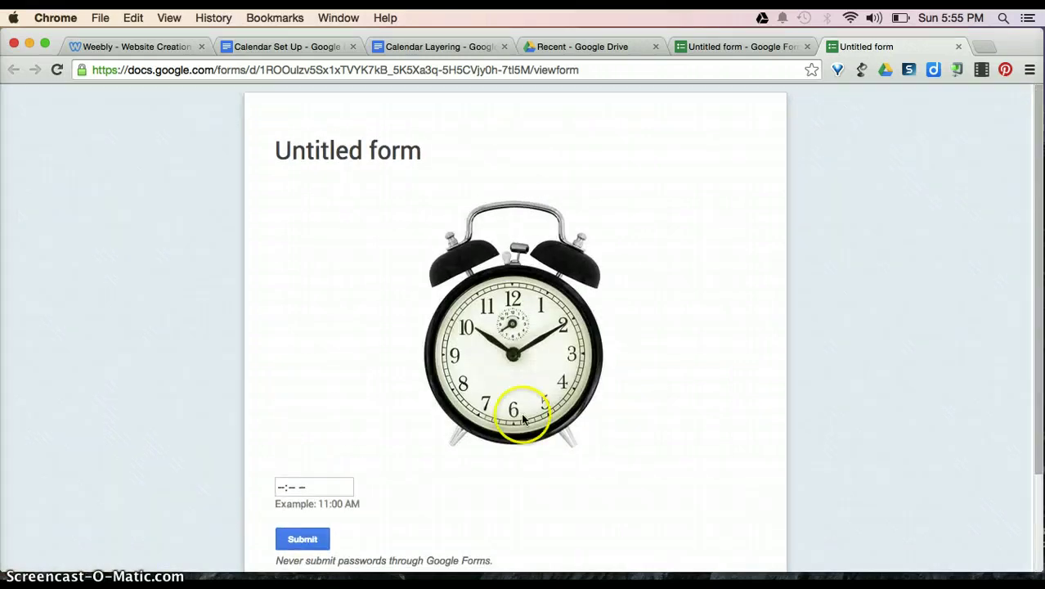
{"action": "left_click", "coordinate": [958, 50]}
Choose Video from the Insert menu to bring up the Insert Video dialog with its empty YouTube search box
{"action": "scroll", "coordinate": [484, 366], "scroll_direction": "up", "scroll_amount": 10}
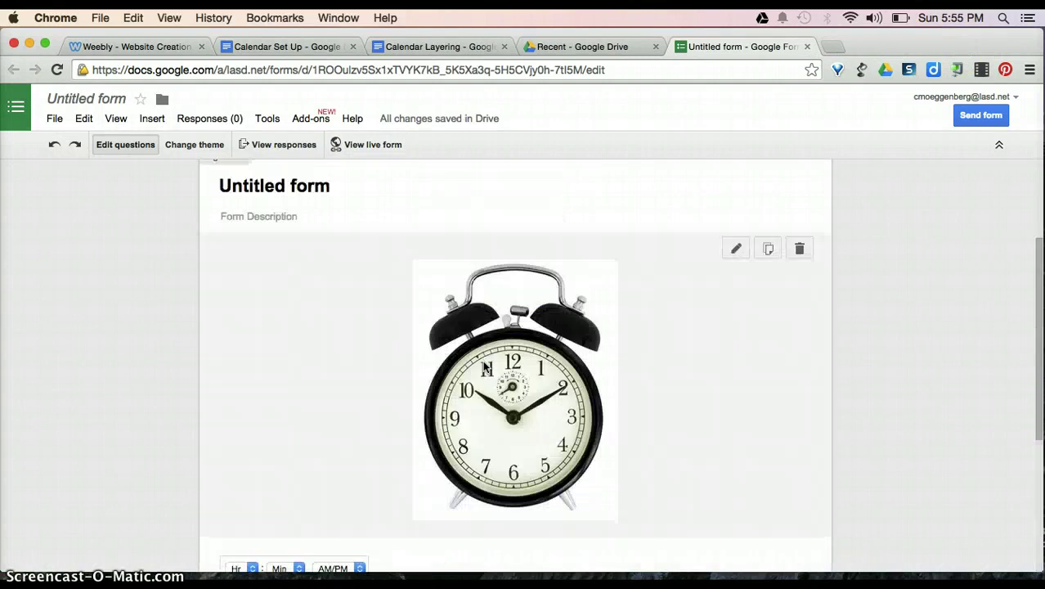
{"action": "left_click", "coordinate": [219, 170]}
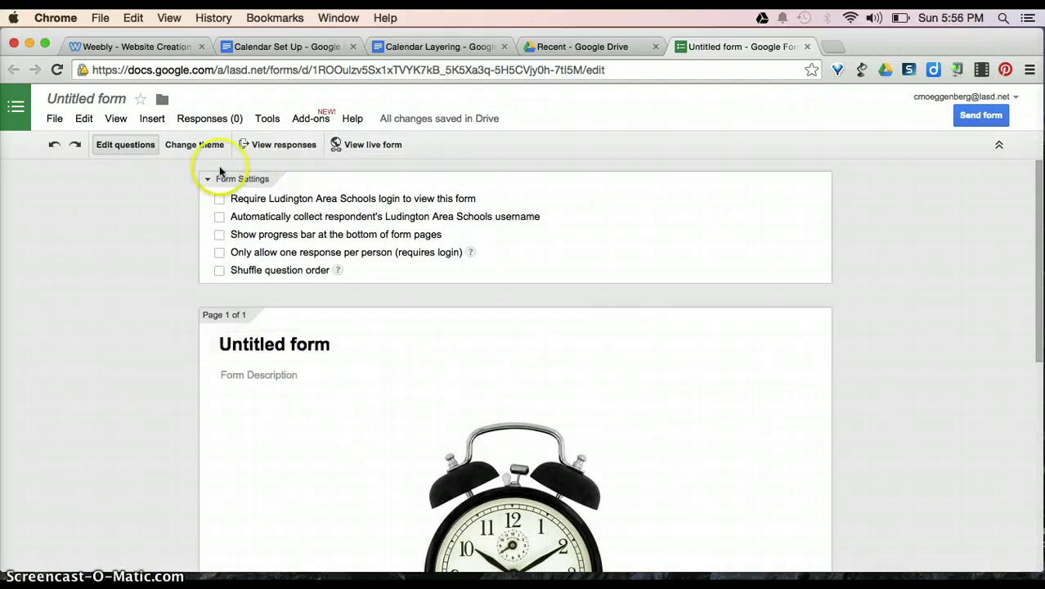
{"action": "left_click", "coordinate": [147, 119]}
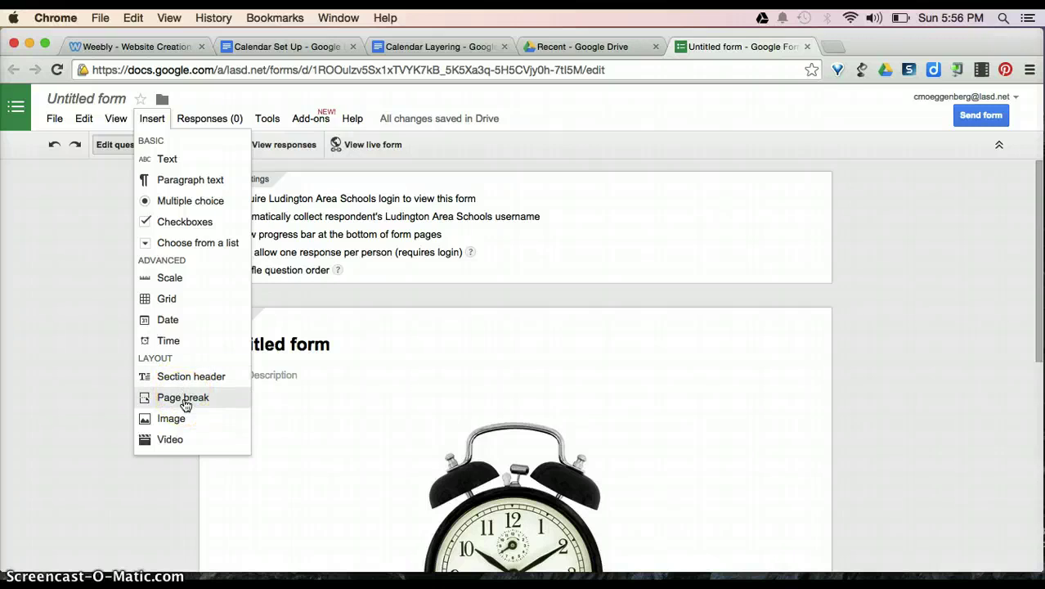
{"action": "left_click", "coordinate": [210, 400]}
{"action": "left_click", "coordinate": [173, 422]}
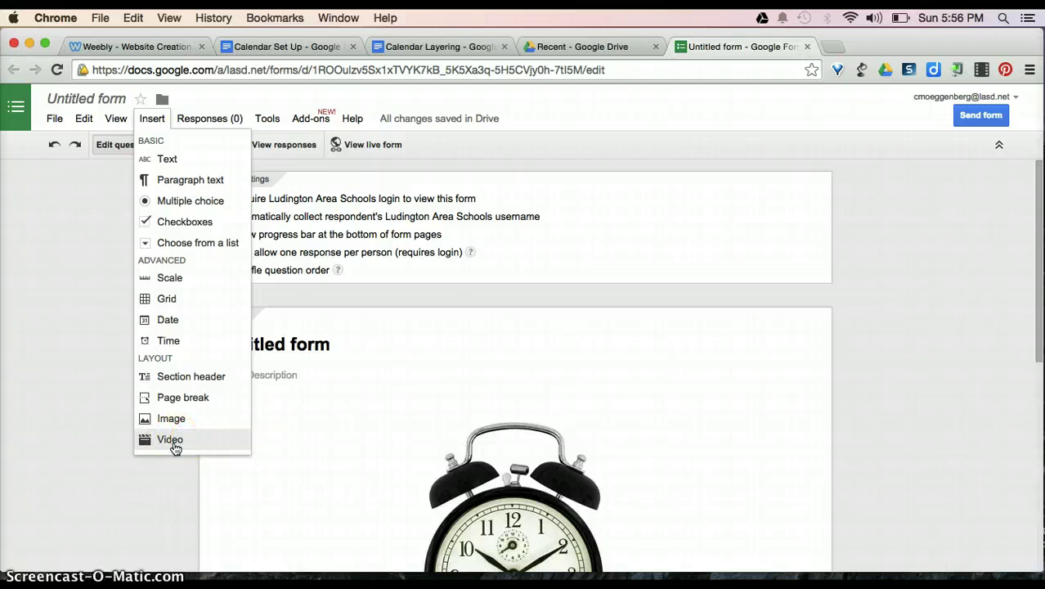
{"action": "left_click", "coordinate": [172, 442]}
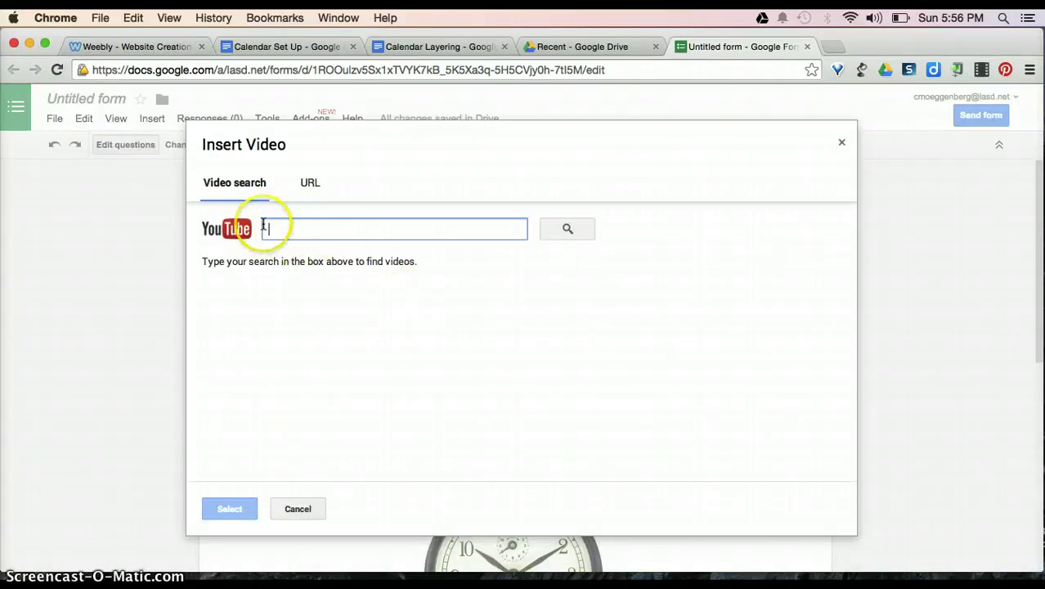
View the URL and Video search options in the Insert Video dialog, then cancel without adding a video
{"action": "left_click", "coordinate": [312, 190]}
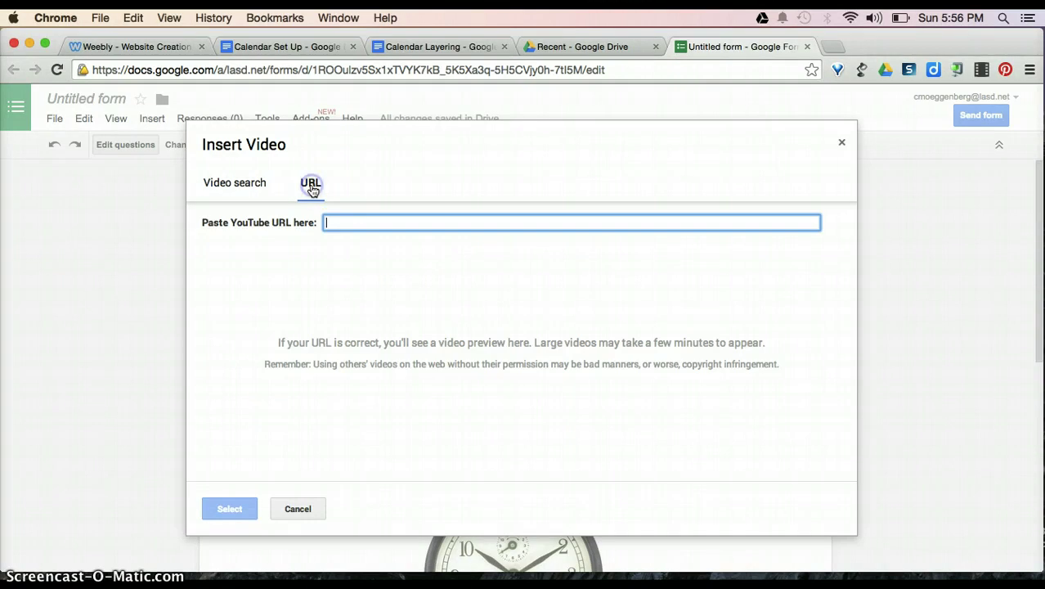
{"action": "left_click", "coordinate": [241, 190]}
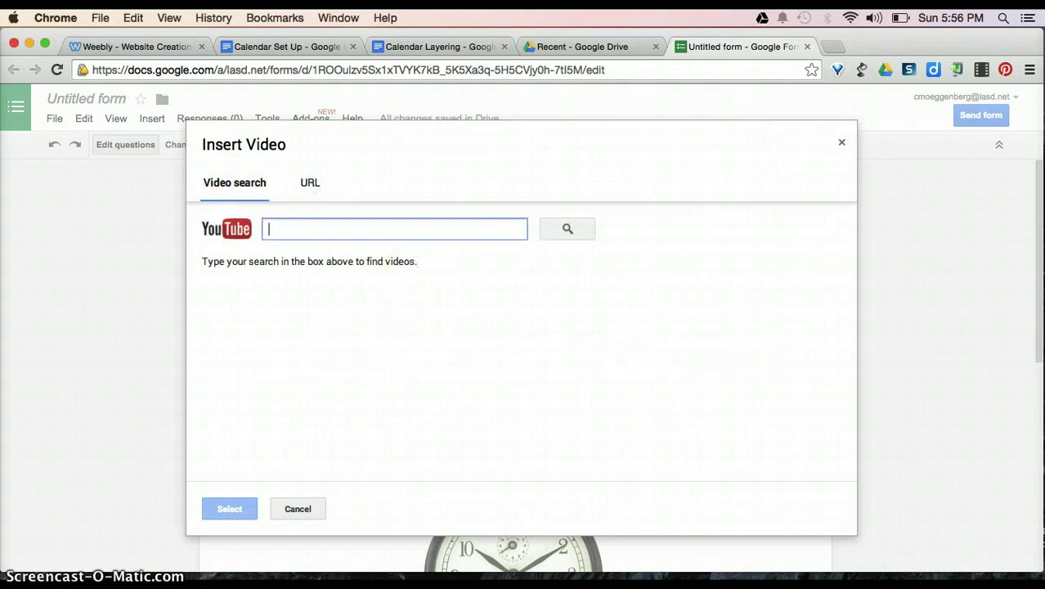
{"action": "left_click", "coordinate": [303, 512]}
{"action": "left_click", "coordinate": [299, 511]}
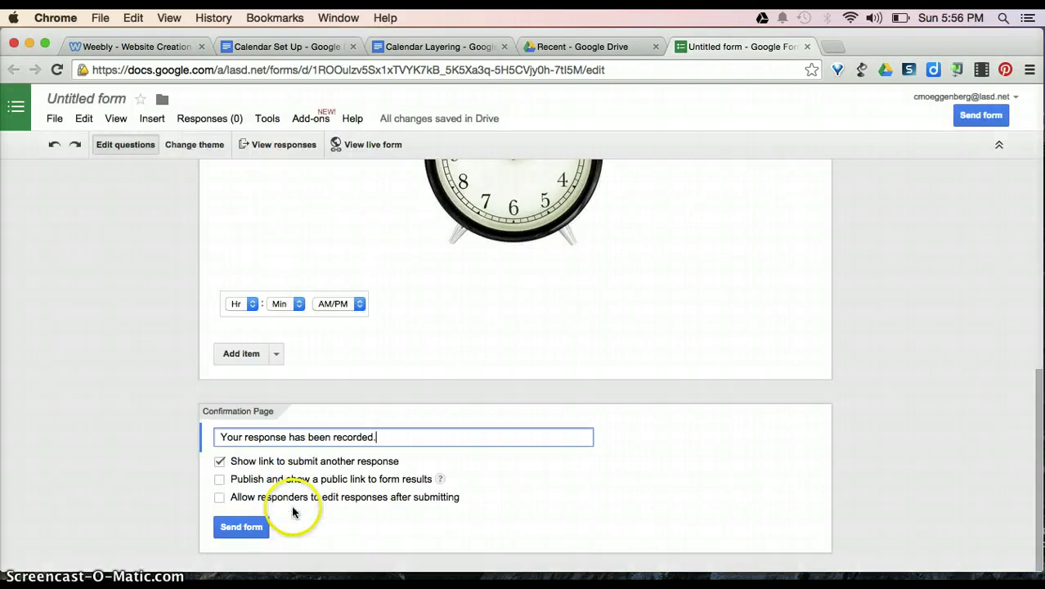